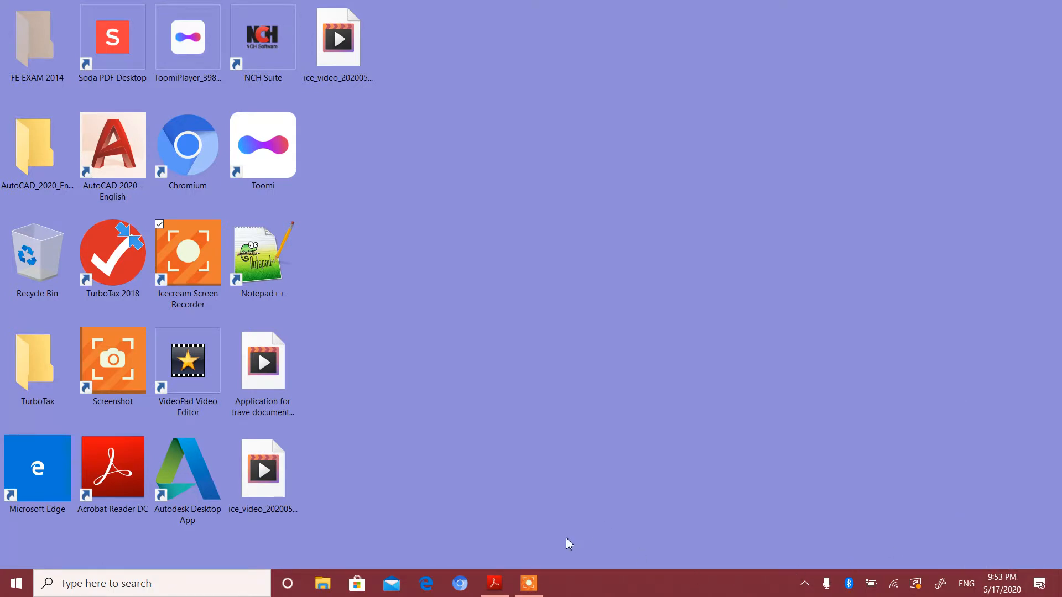
Open Microsoft Edge, go to uscis.gov and open its Forms page.
left_click(423, 590)
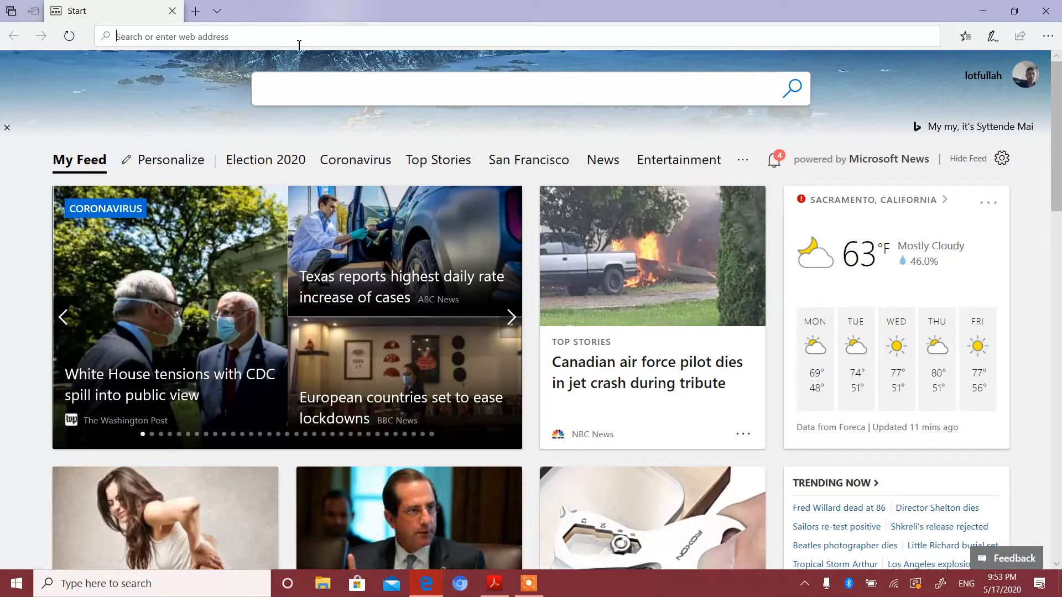
type("uscis.gov/")
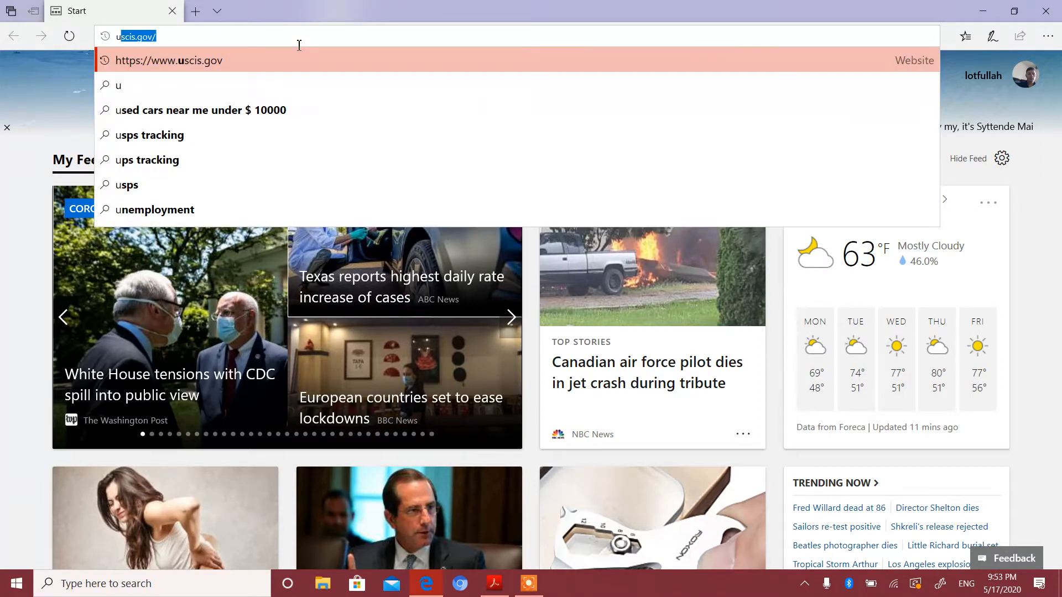
key("Return")
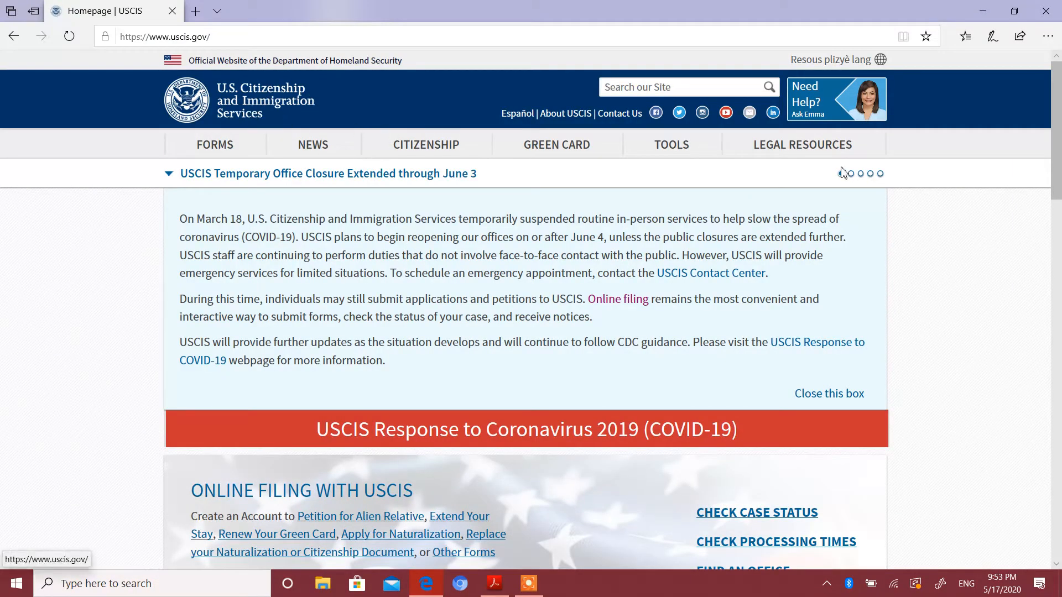
left_click(222, 145)
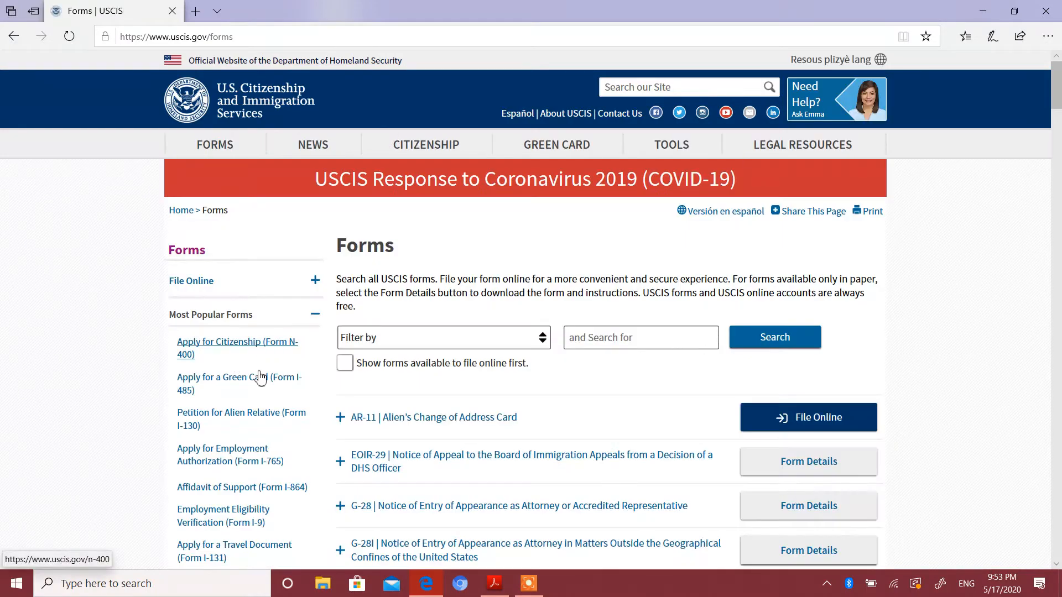
Go to the Apply for Employment Authorization (Form I-765) page and open the Form I-765 PDF in Acrobat Reader.
scroll(383, 260, "down", 4)
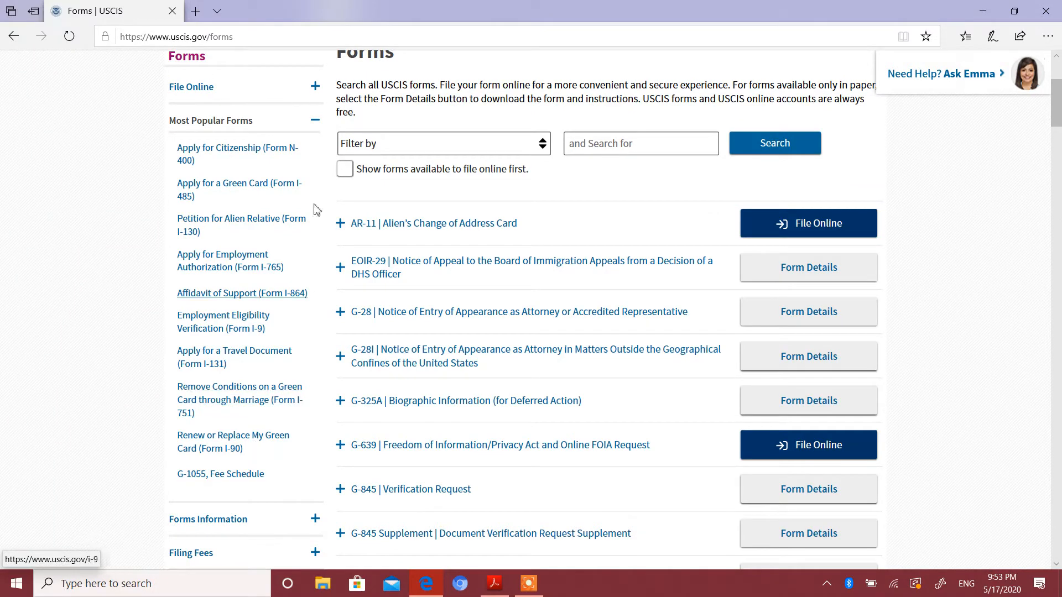
left_click(213, 267)
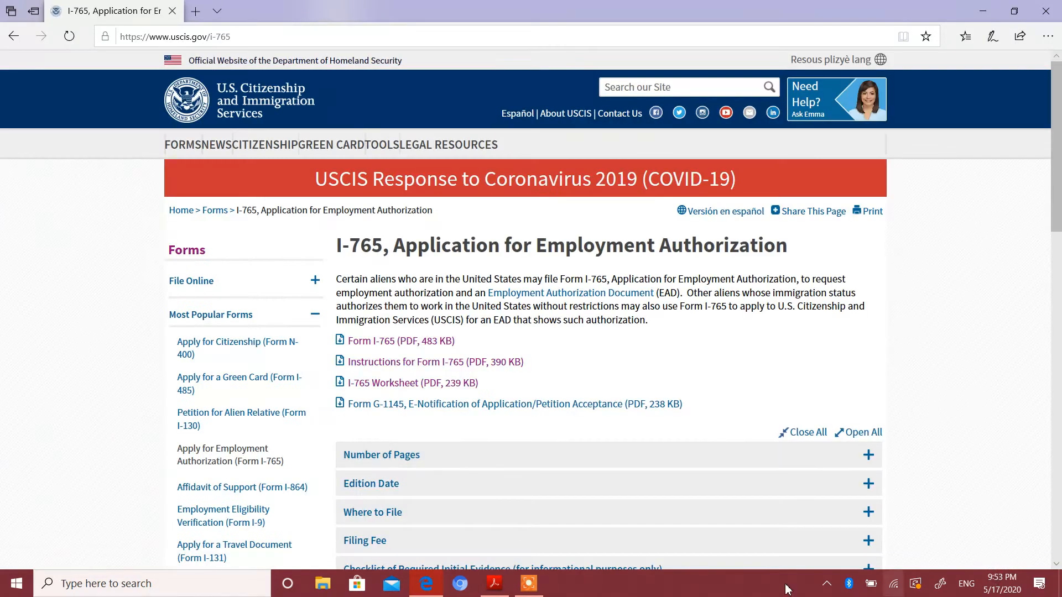
left_click(379, 342)
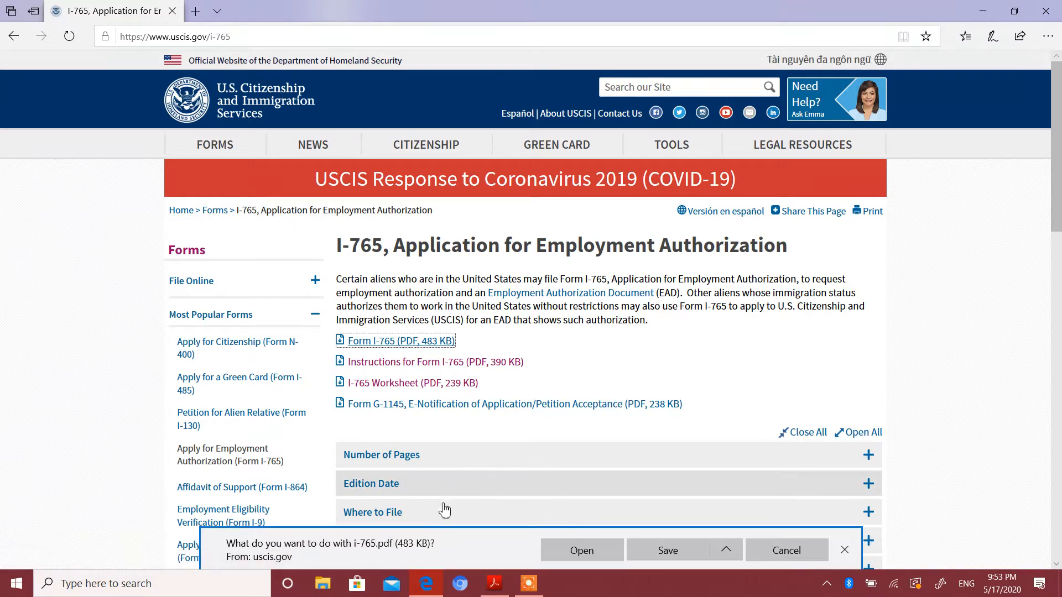
left_click(573, 558)
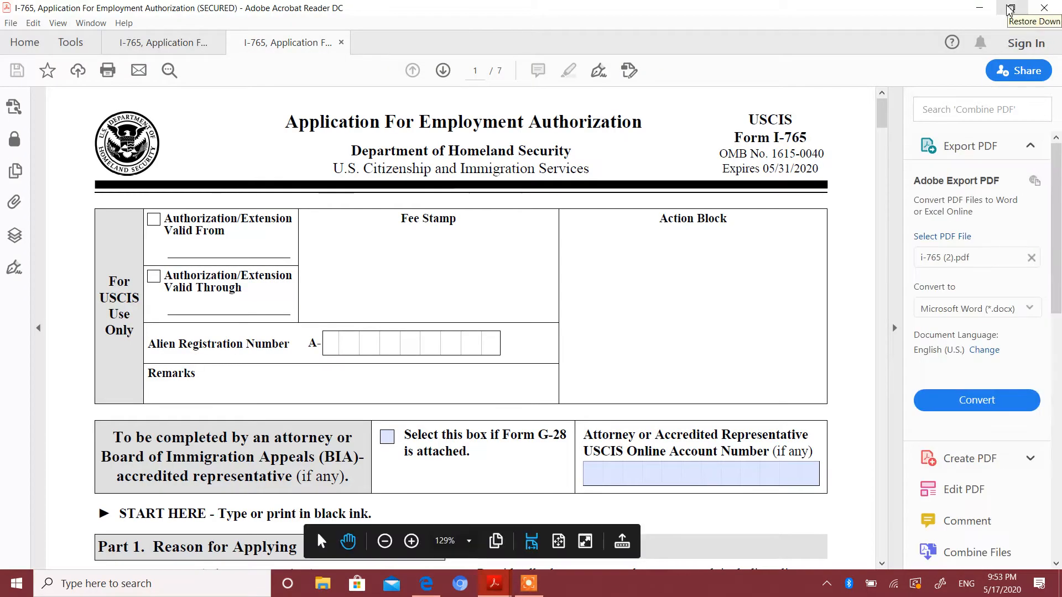
Collapse the tools pane and switch to the other open copy of Form I-765, which is already filled in.
left_click(894, 329)
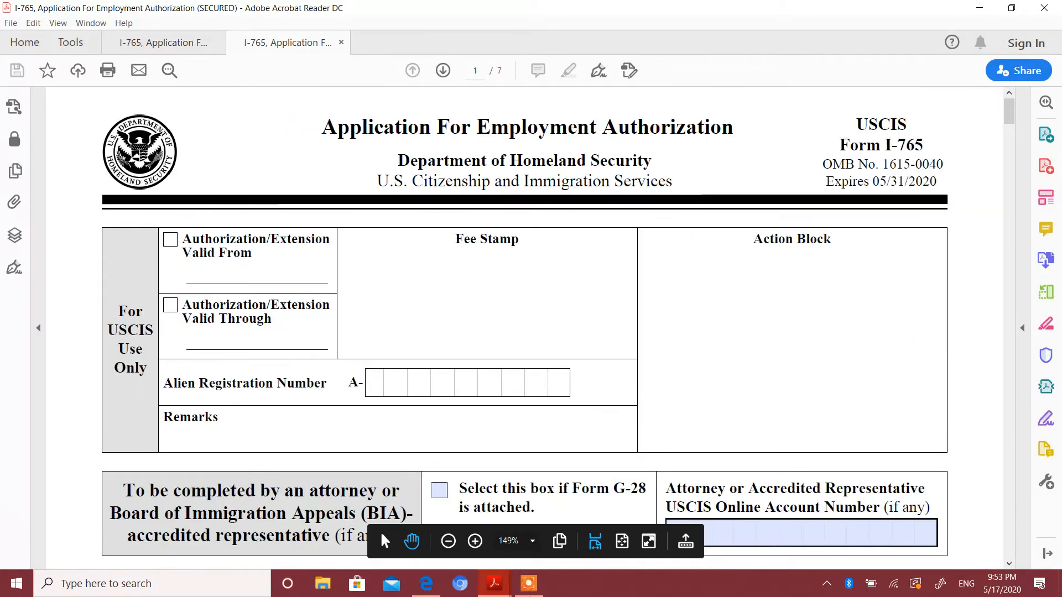
mouse_move(482, 593)
left_click(479, 517)
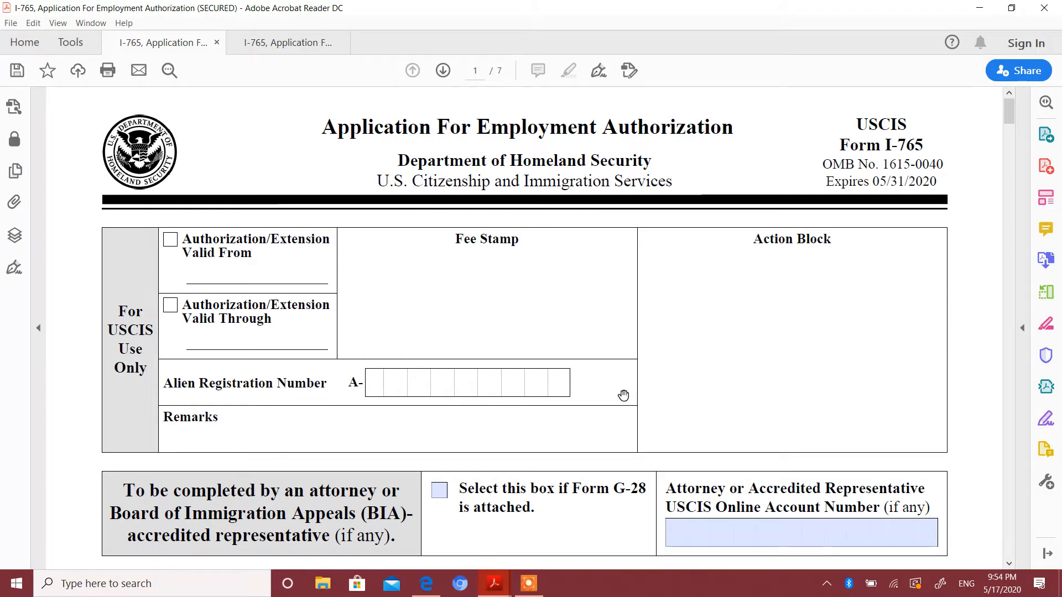
Review page 1 of the form: the attorney section, reason for applying, full legal name and other names used.
scroll(613, 328, "down", 5)
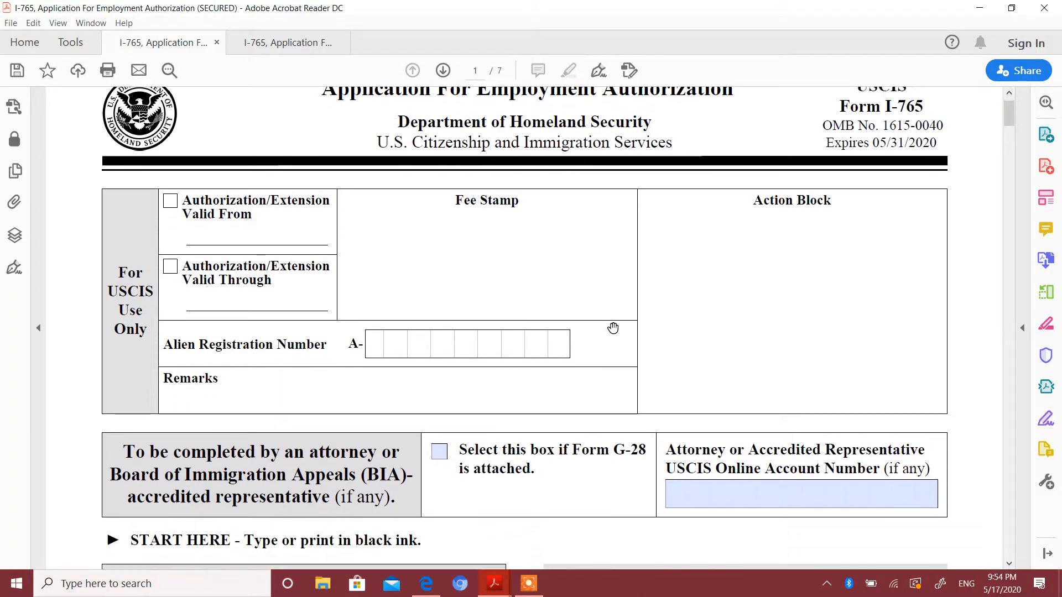
scroll(613, 328, "down", 1)
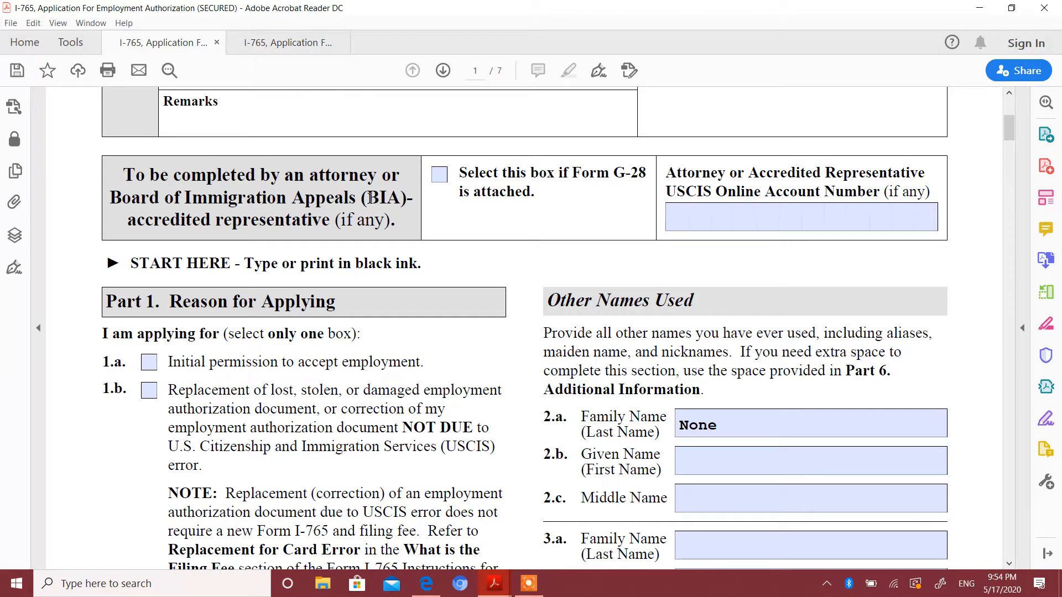
scroll(370, 198, "down", 4)
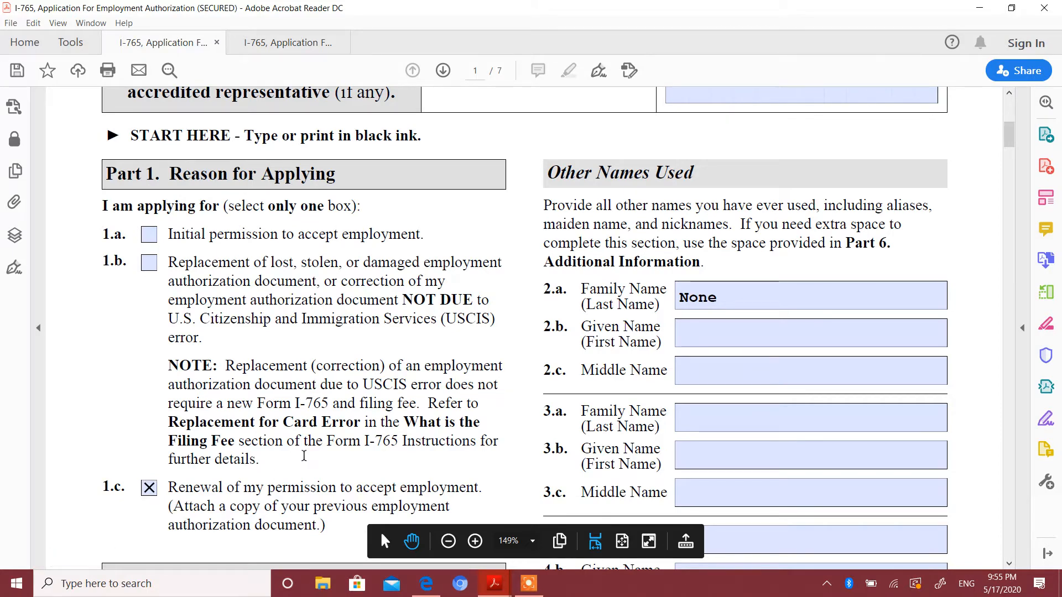
scroll(303, 455, "down", 3)
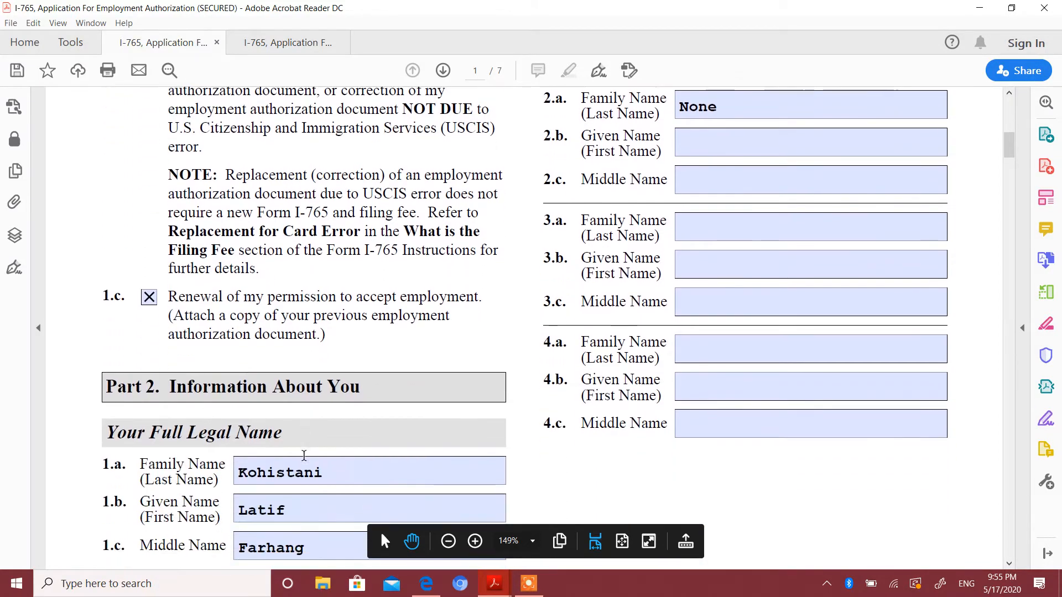
scroll(303, 456, "down", 3)
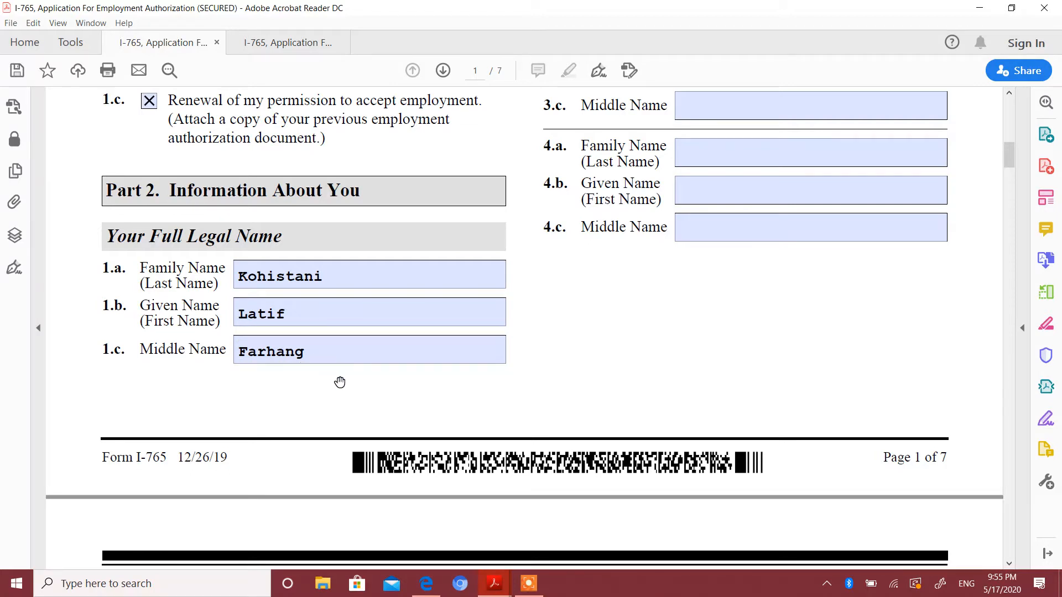
scroll(343, 360, "up", 1)
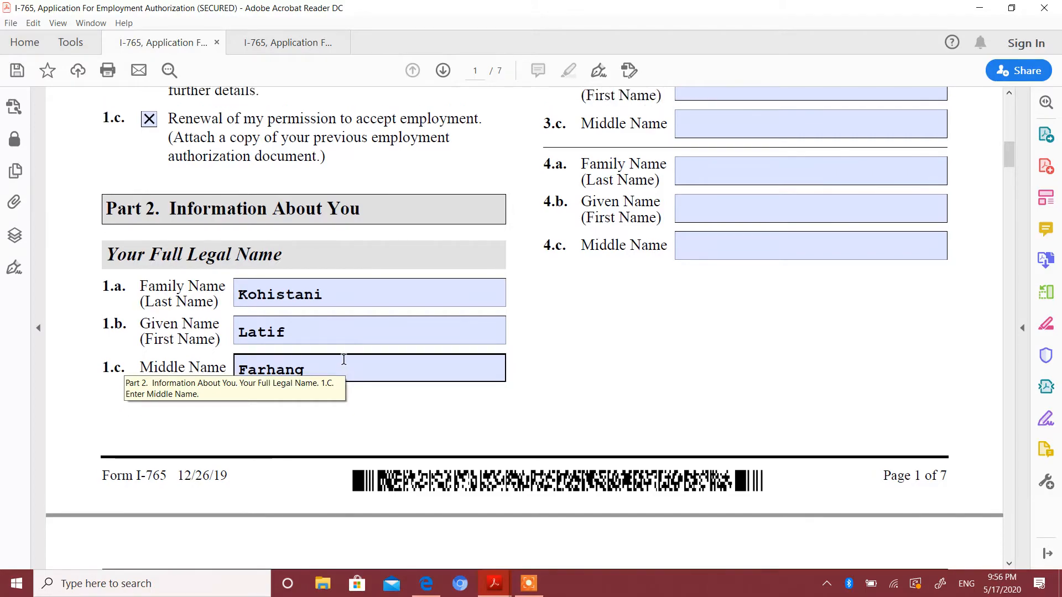
scroll(344, 360, "up", 10)
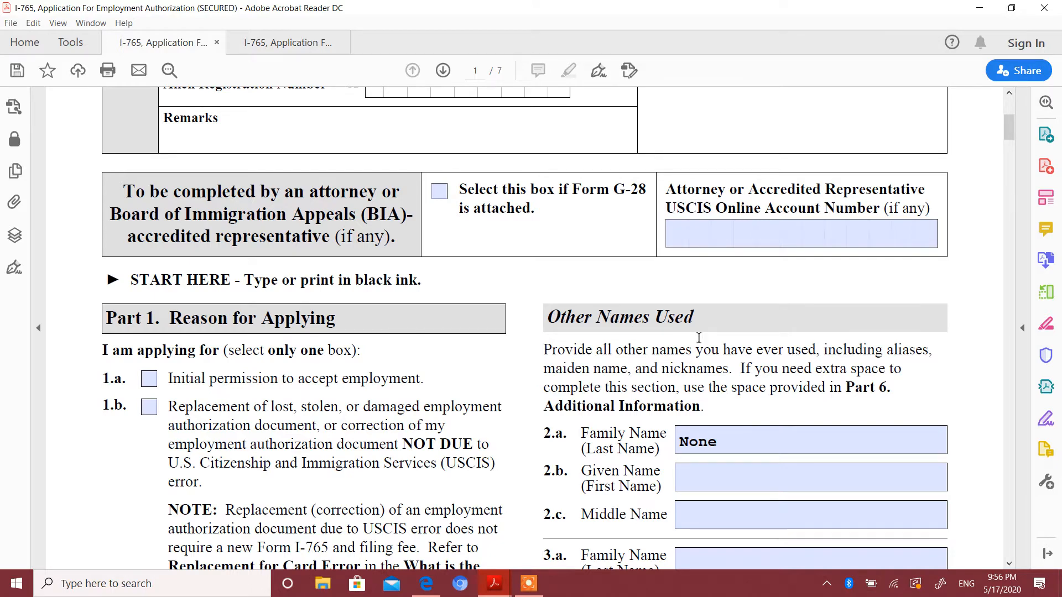
scroll(699, 337, "down", 5)
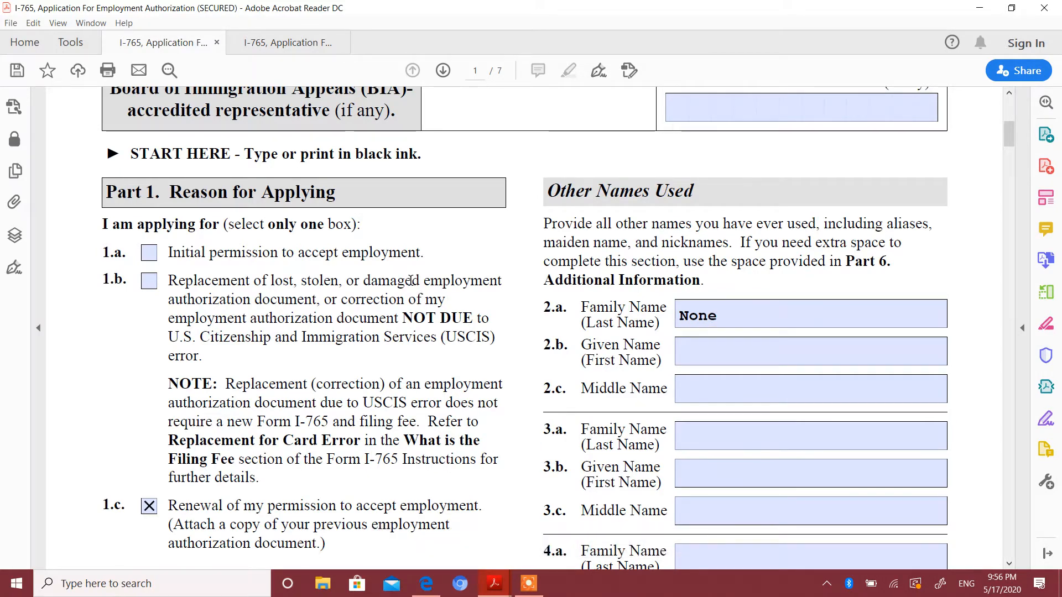
scroll(411, 280, "down", 3)
scroll(411, 280, "down", 20)
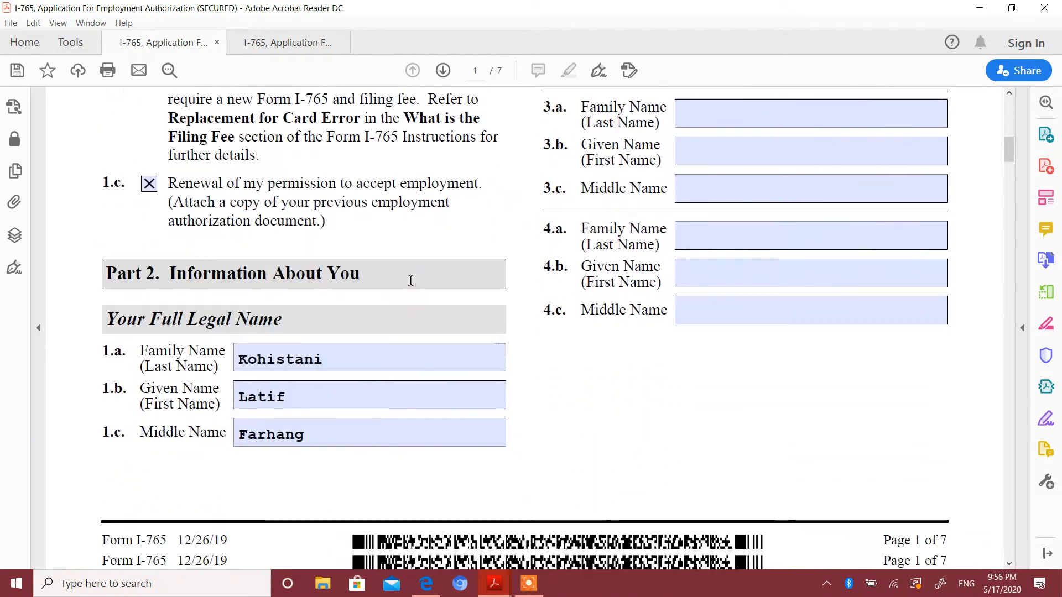
Review the U.S. mailing address, physical address question and Other Information entries, Items 5 to 13.a, on page 2.
scroll(411, 281, "down", 3)
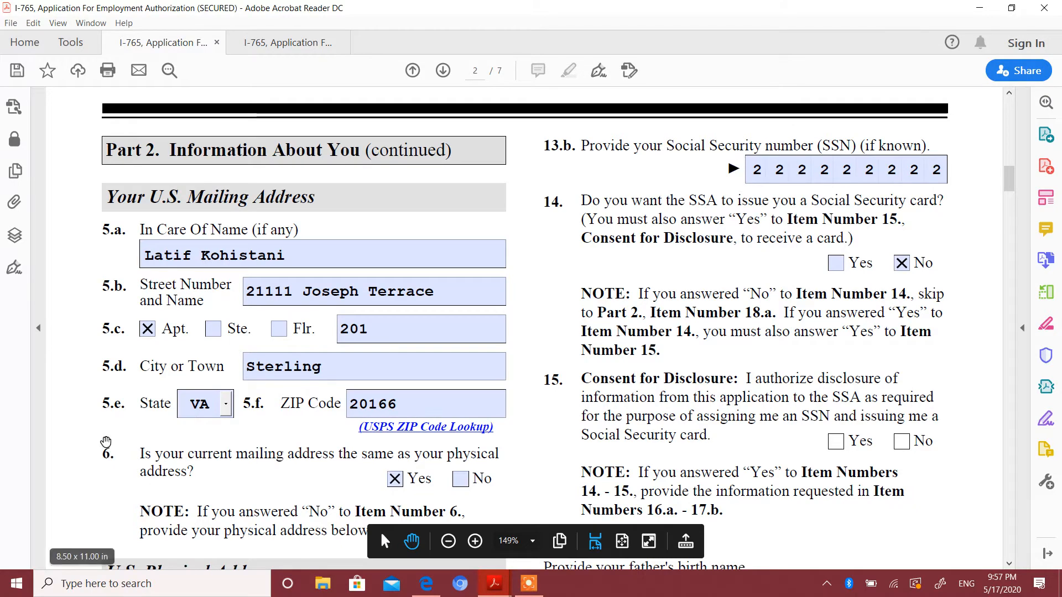
scroll(106, 440, "down", 1)
scroll(106, 441, "down", 5)
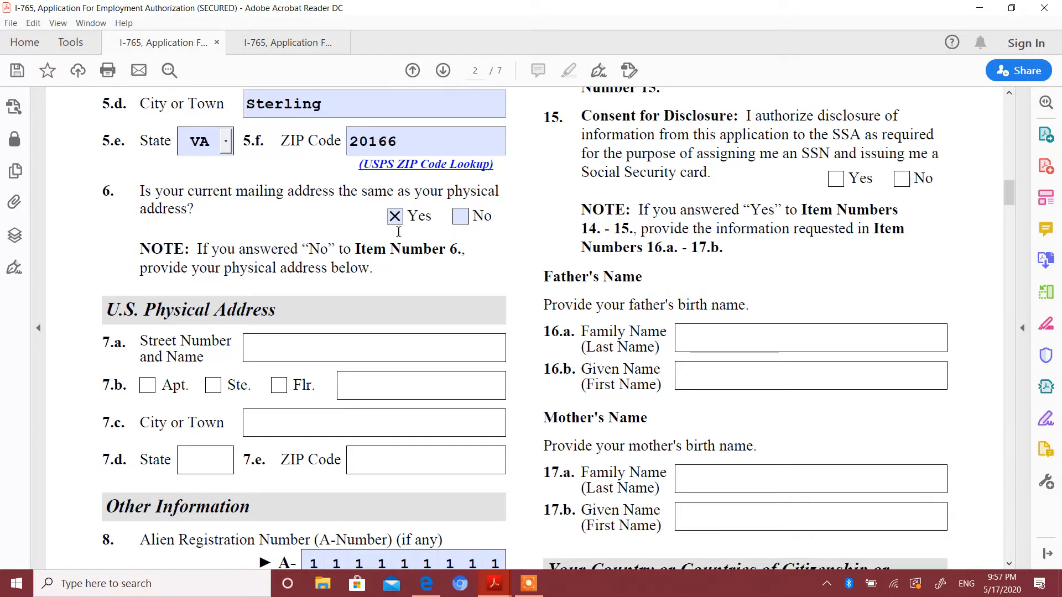
left_click(351, 105)
scroll(504, 253, "down", 10)
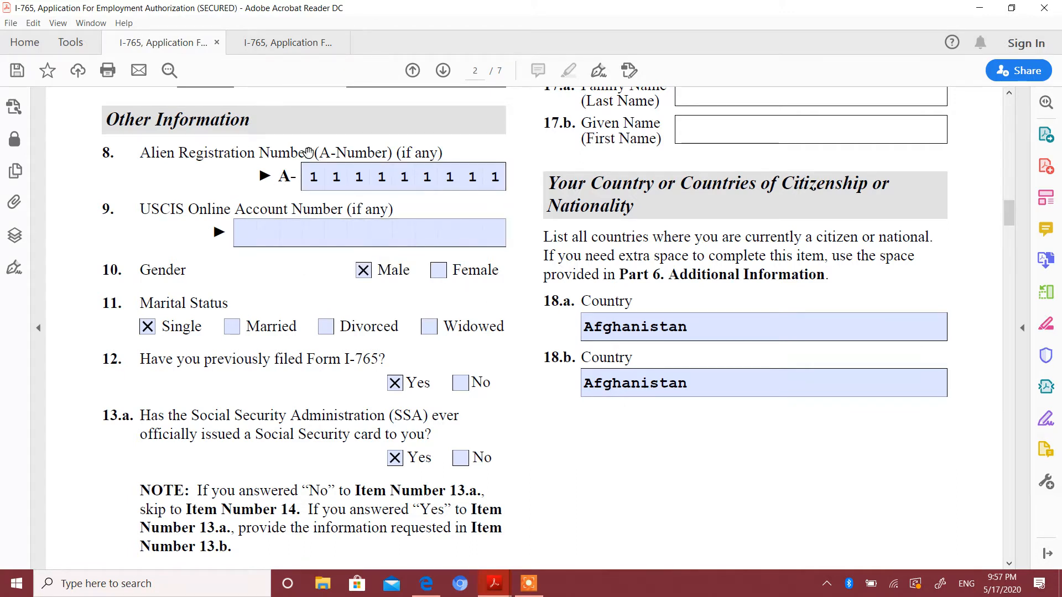
left_click(323, 184)
scroll(486, 357, "down", 5)
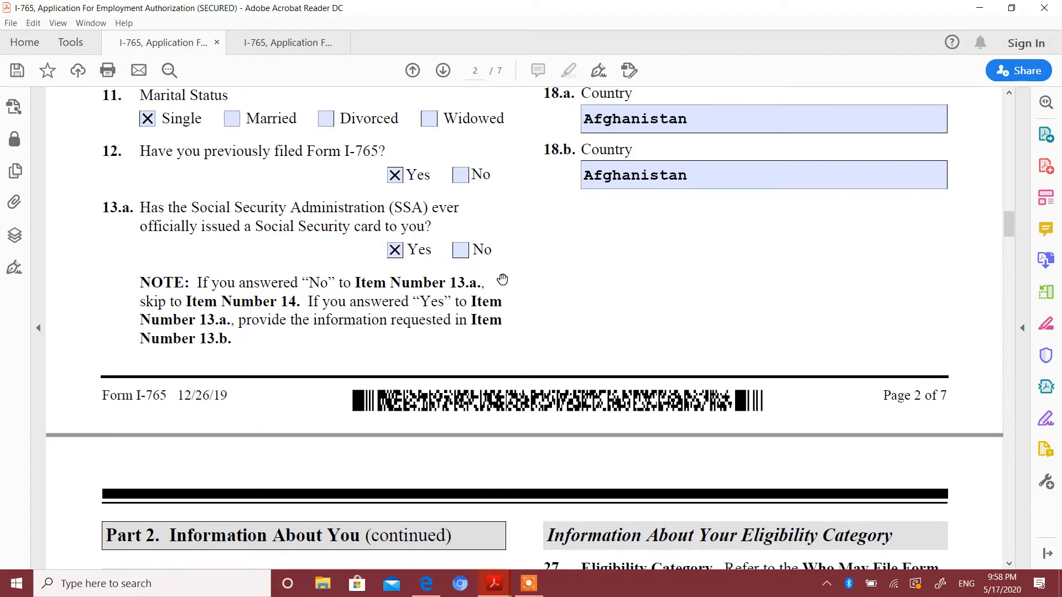
Examine the Social Security number, the card and disclosure questions, the parents' names and the countries of citizenship on page 2.
scroll(506, 273, "up", 9)
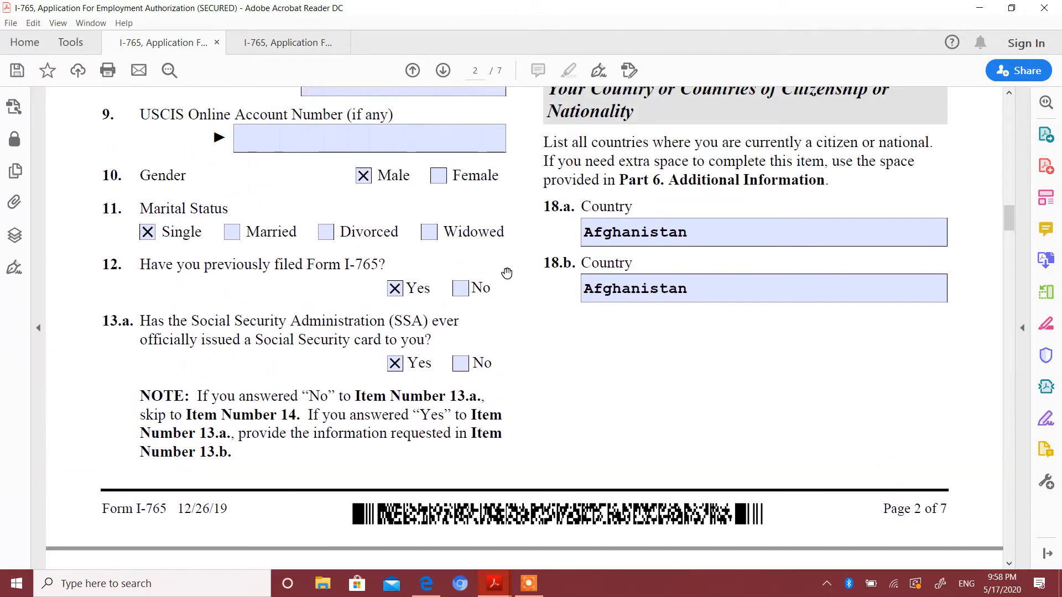
scroll(507, 273, "up", 6)
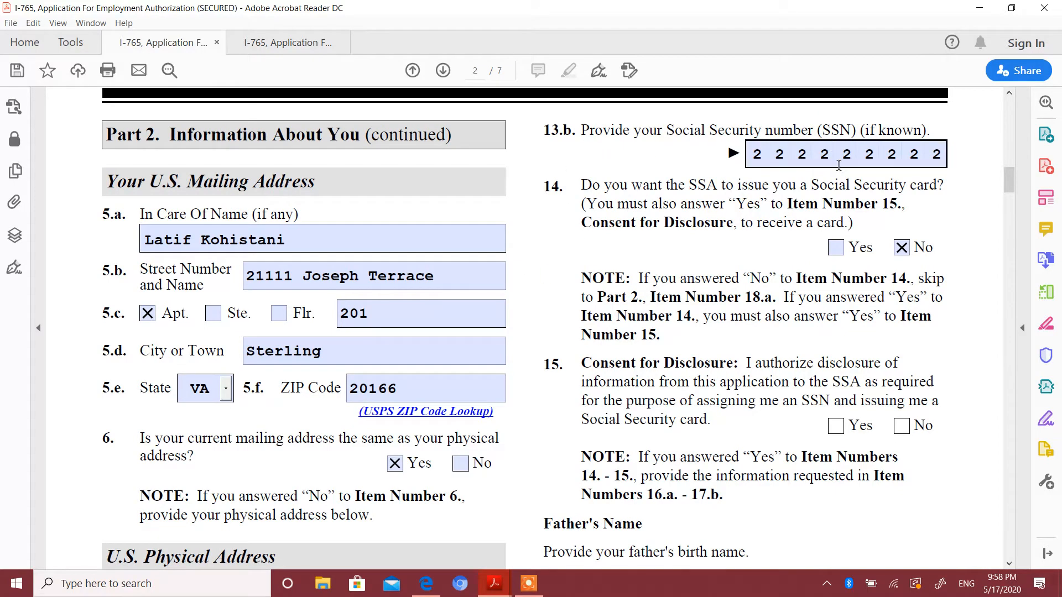
left_click(811, 168)
left_click(810, 166)
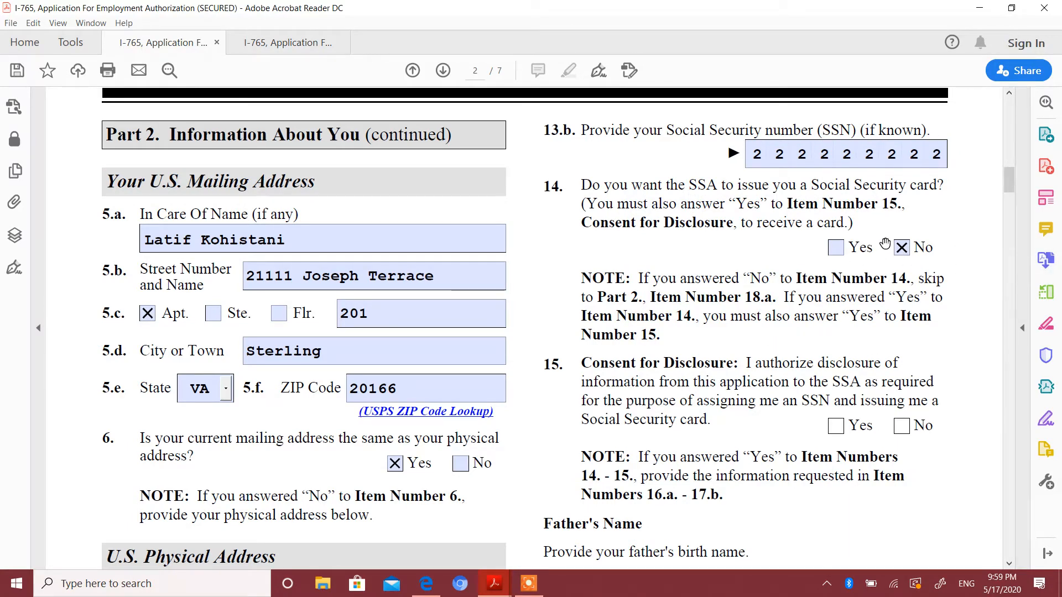
scroll(885, 243, "down", 5)
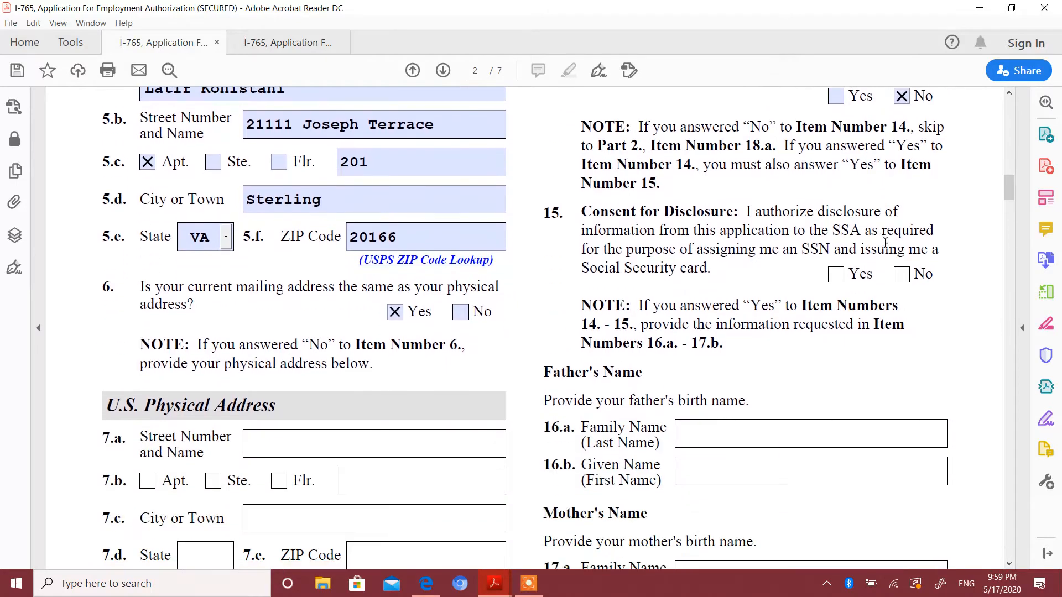
scroll(885, 244, "down", 13)
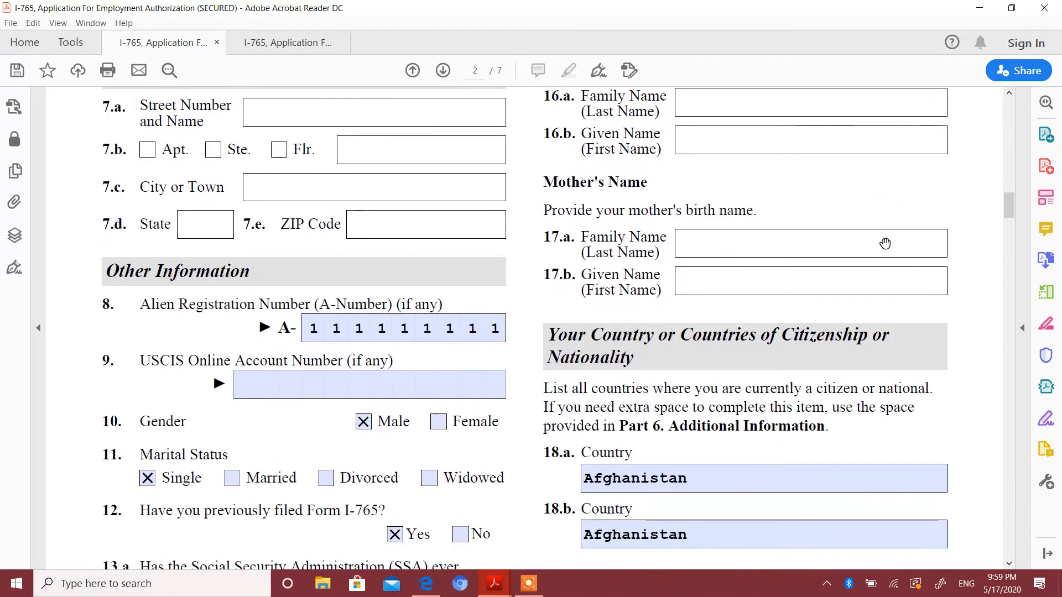
scroll(885, 244, "down", 3)
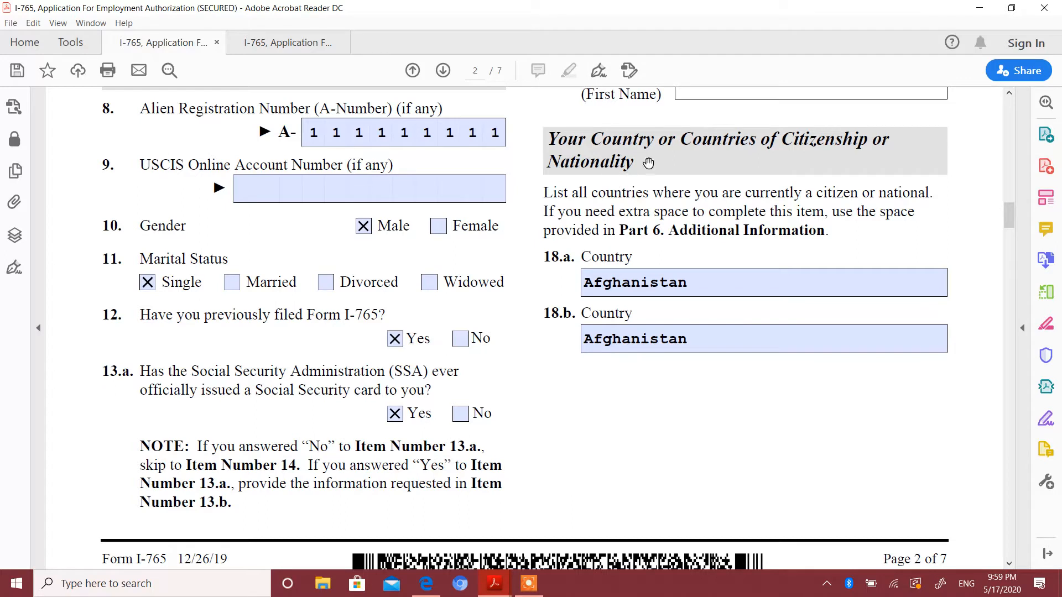
left_click(662, 289)
scroll(798, 299, "down", 10)
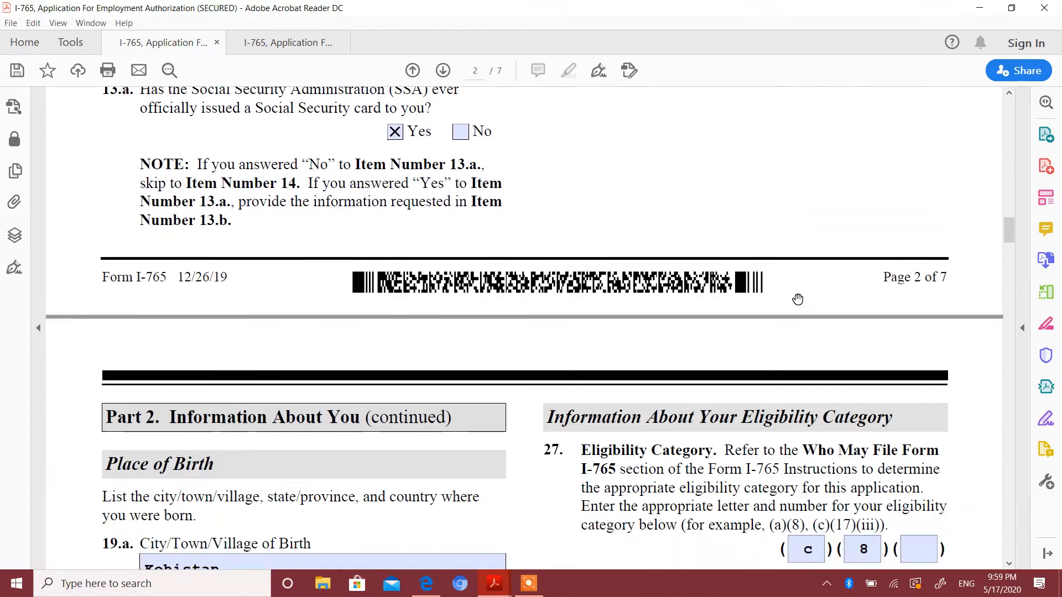
Review the place of birth and date of birth entries on page 3, down to the last-arrival section.
scroll(798, 299, "down", 2)
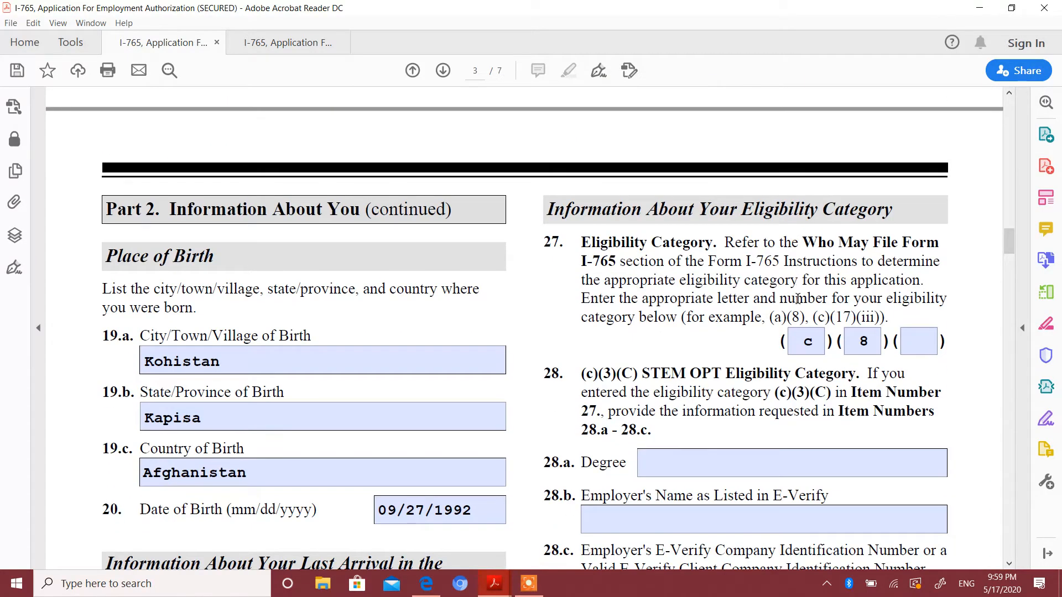
scroll(798, 300, "down", 1)
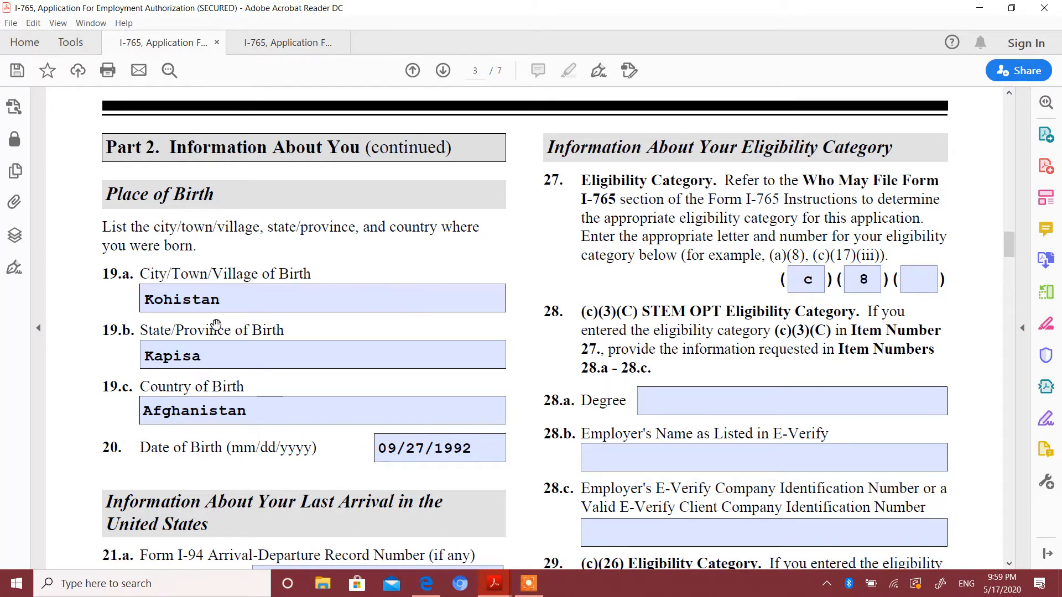
left_click(229, 298)
left_click(179, 364)
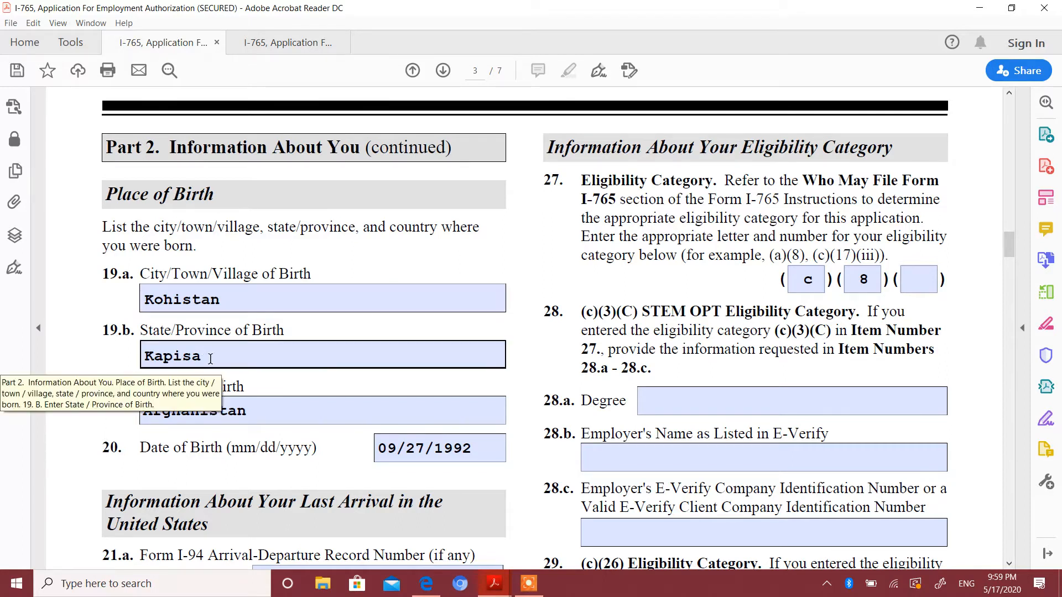
left_click(228, 418)
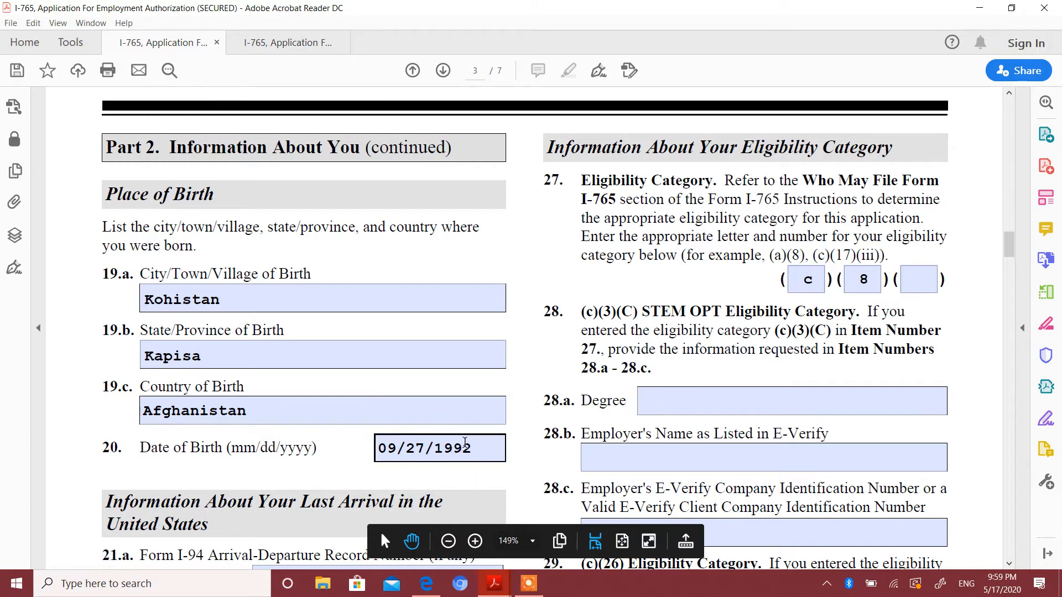
scroll(464, 443, "down", 2)
scroll(465, 442, "down", 5)
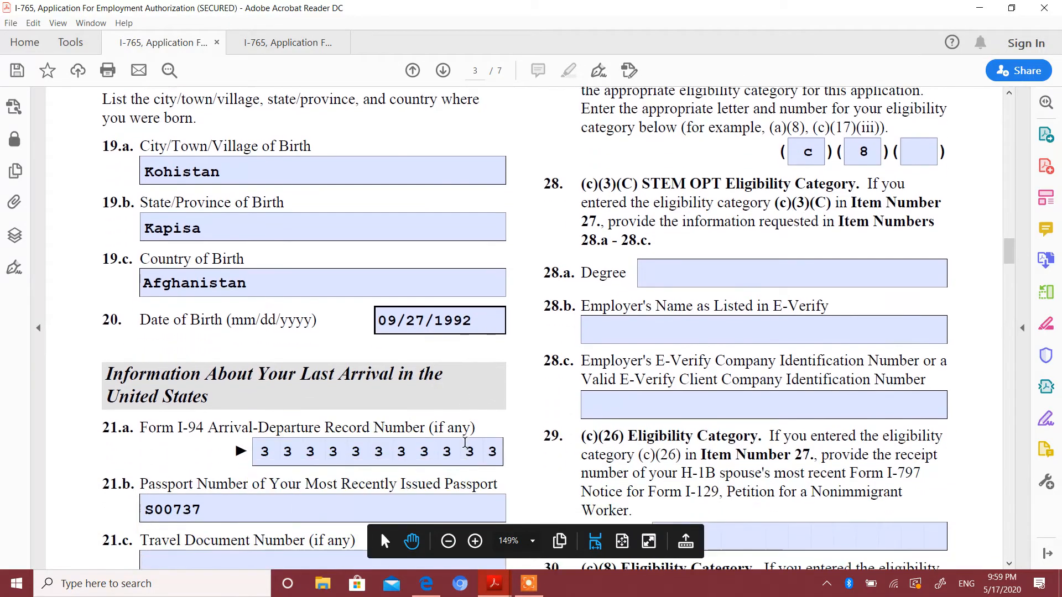
Review the last-arrival section on page 3, from the I-94 and passport entries to the SEVIS number, Items 21.a to 26.
scroll(465, 442, "down", 3)
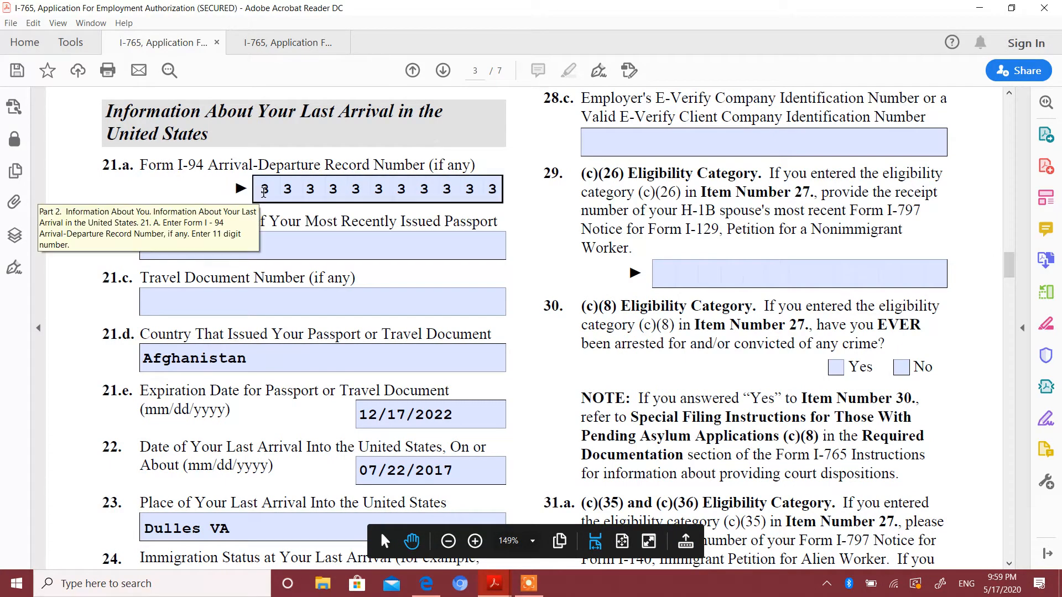
left_click(294, 233)
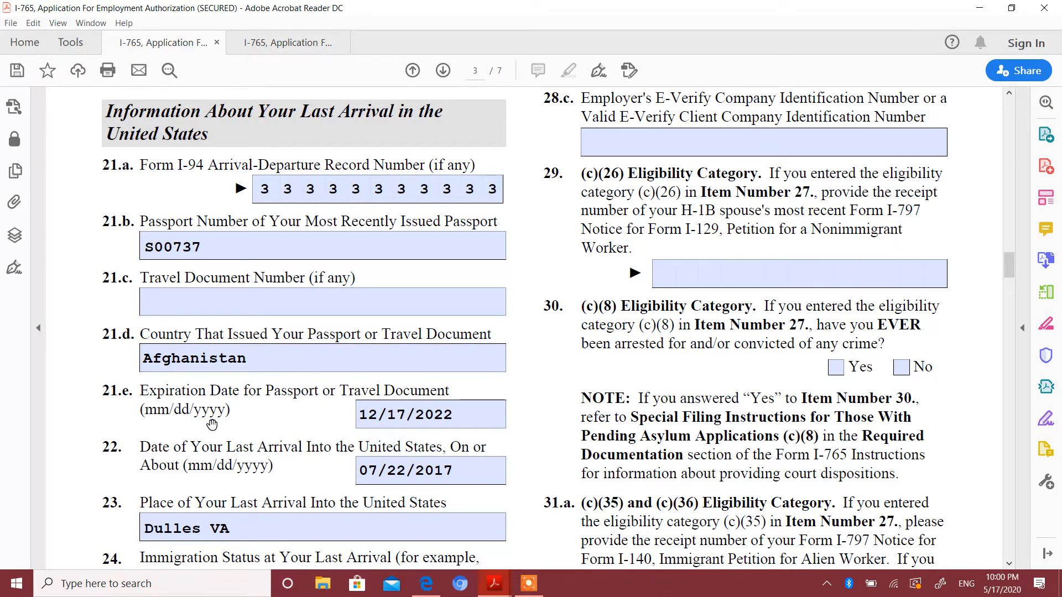
scroll(4, 243, "down", 5)
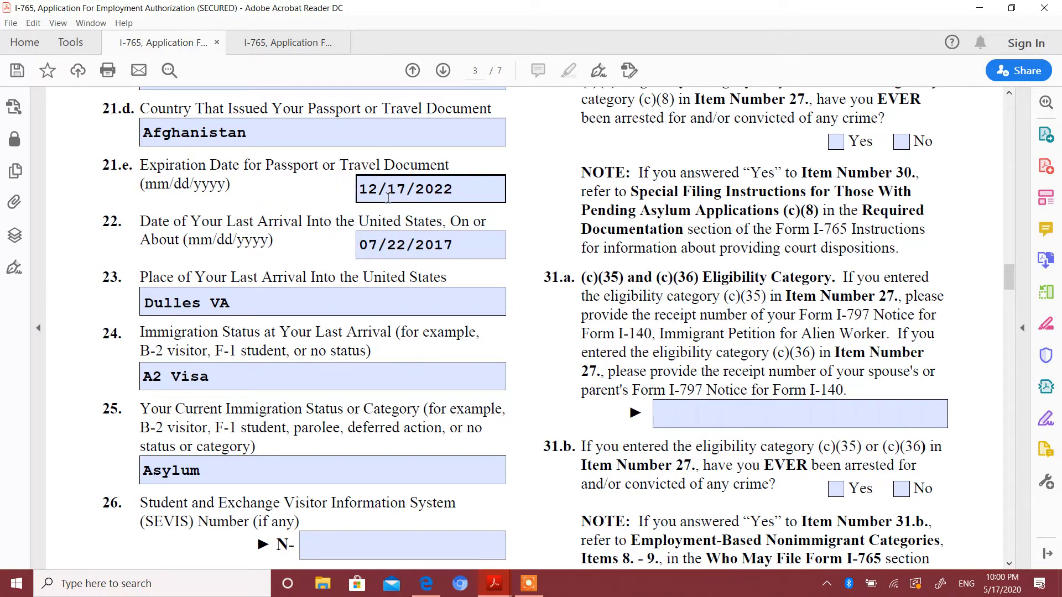
left_click(367, 255)
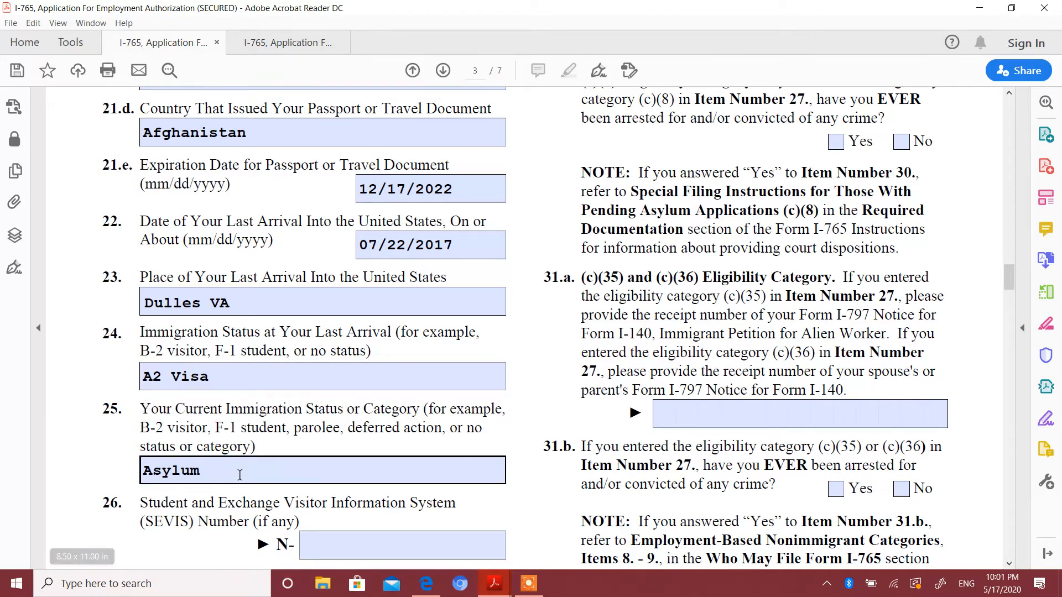
left_click(262, 470)
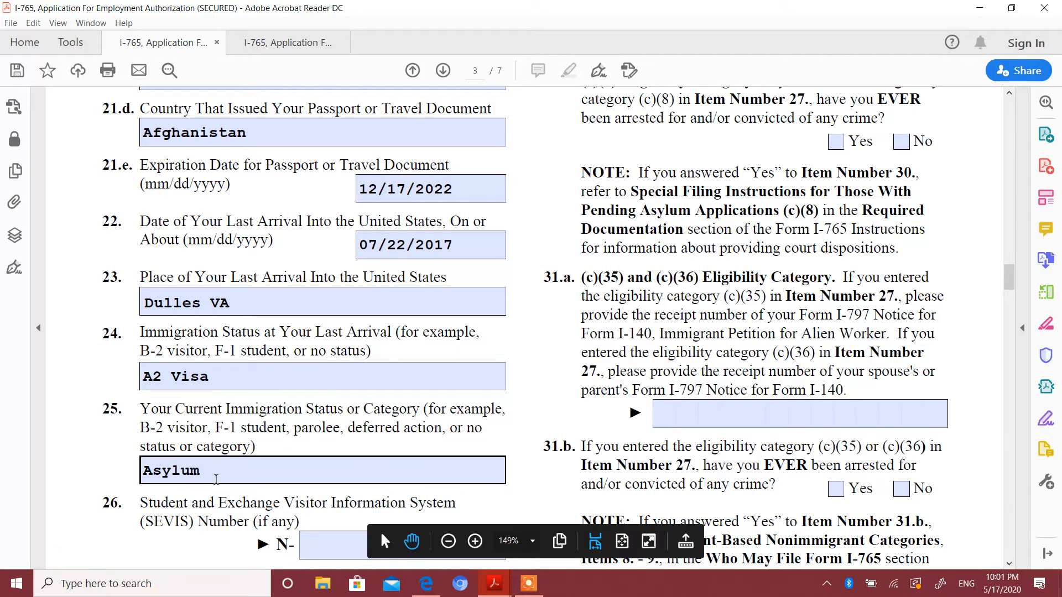
left_click(216, 479)
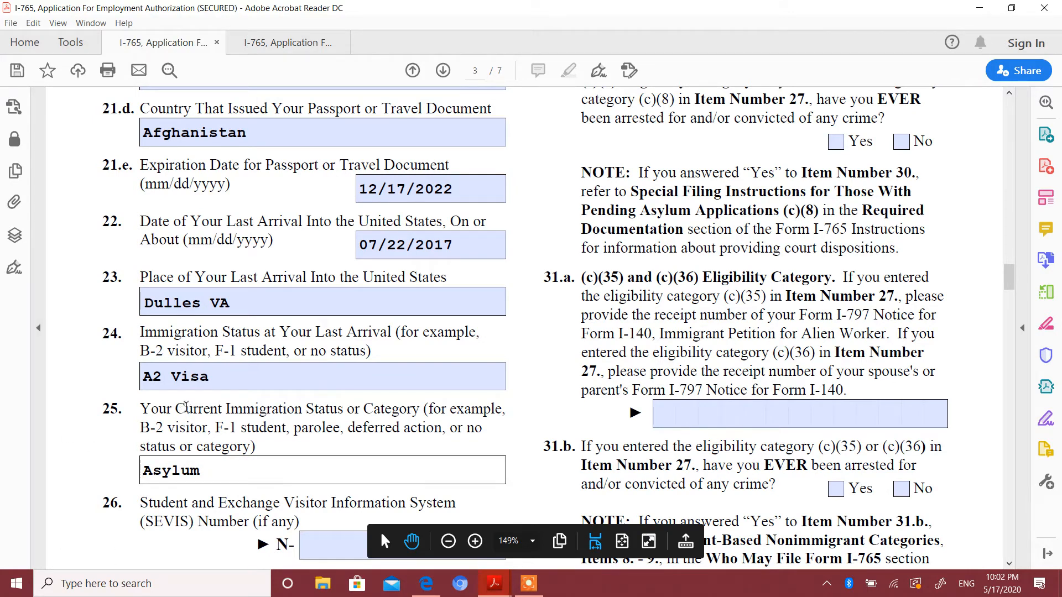
left_click(546, 353)
scroll(547, 353, "down", 3)
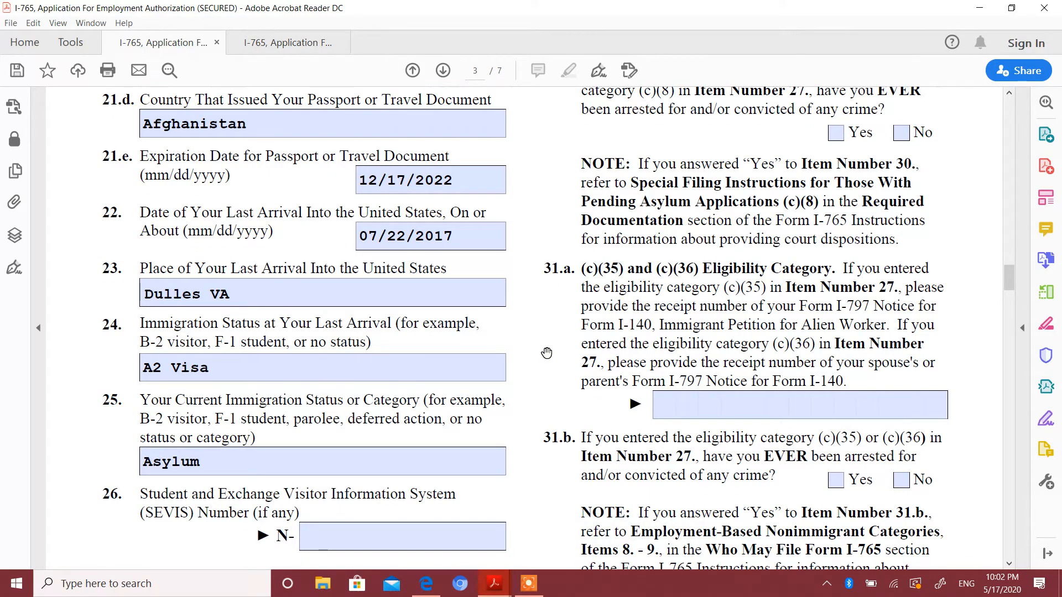
Examine the eligibility category entry in Item 27 and the STEM OPT fields, Items 28.a to 28.c, on page 3.
scroll(547, 353, "up", 10)
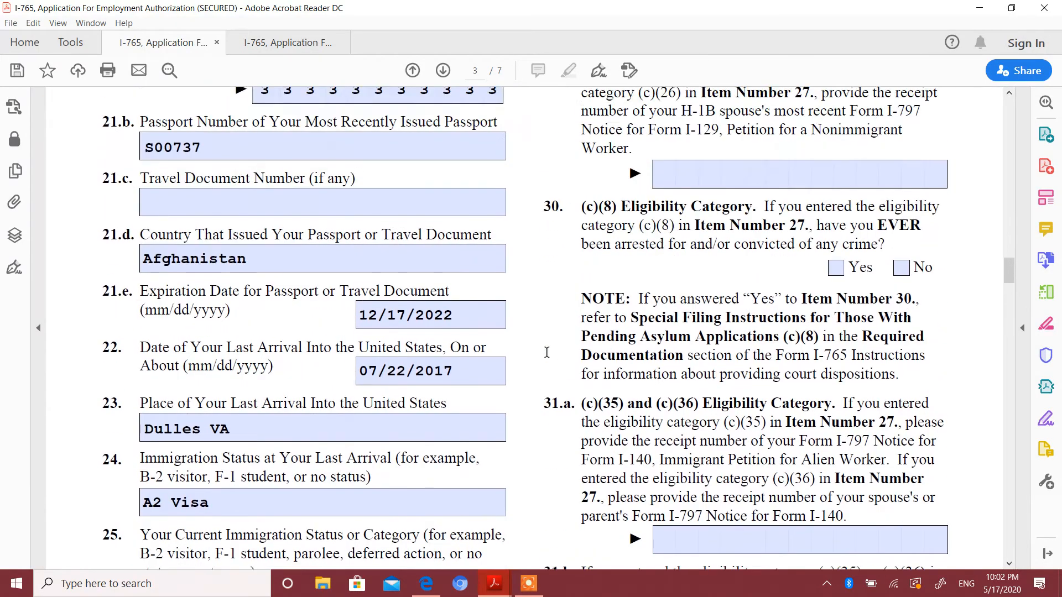
scroll(546, 353, "up", 5)
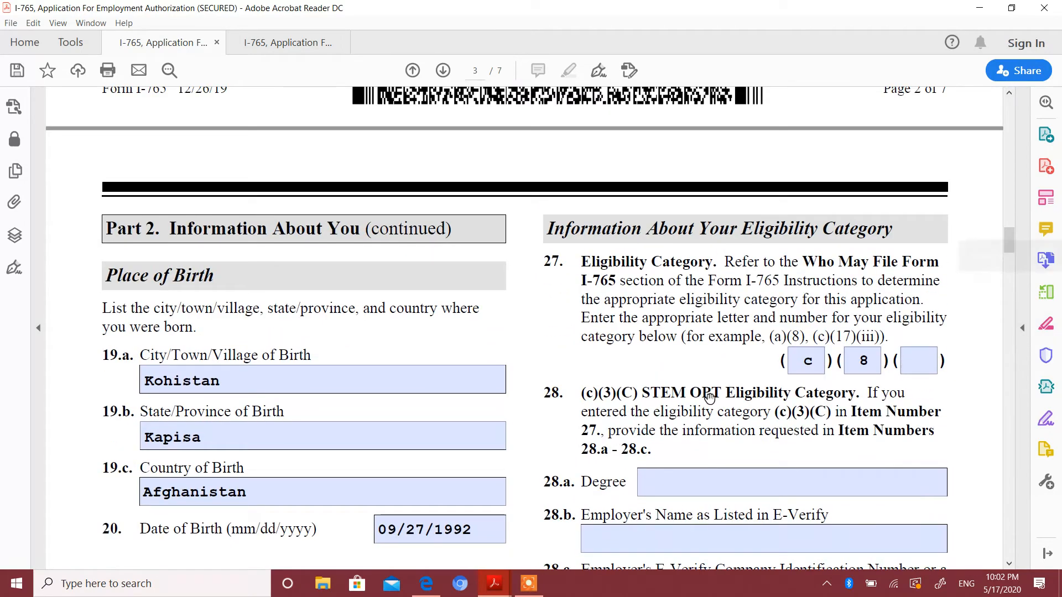
left_click(873, 351)
left_click(721, 361)
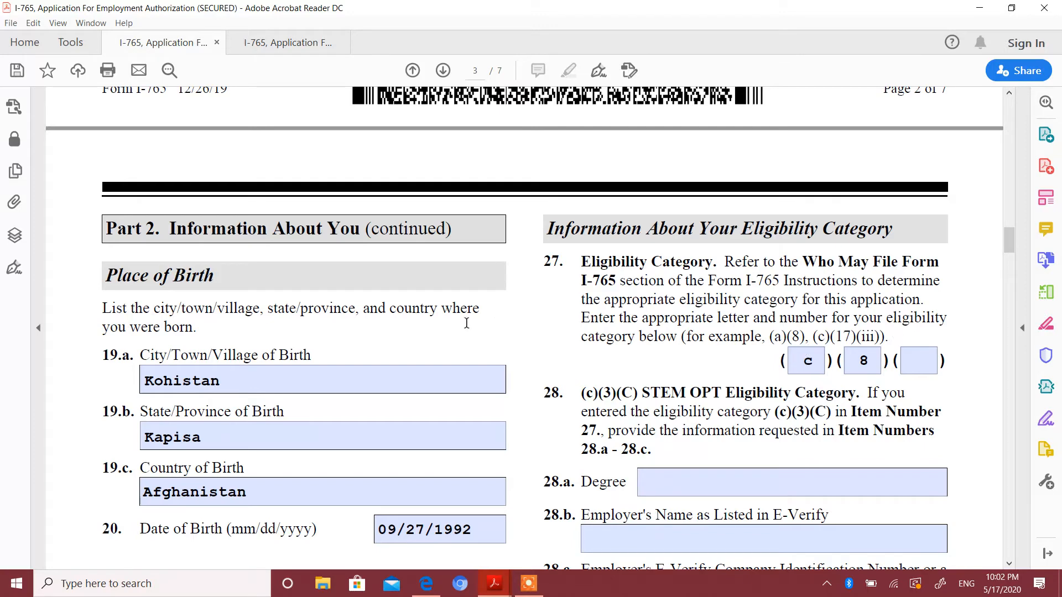
scroll(467, 323, "down", 5)
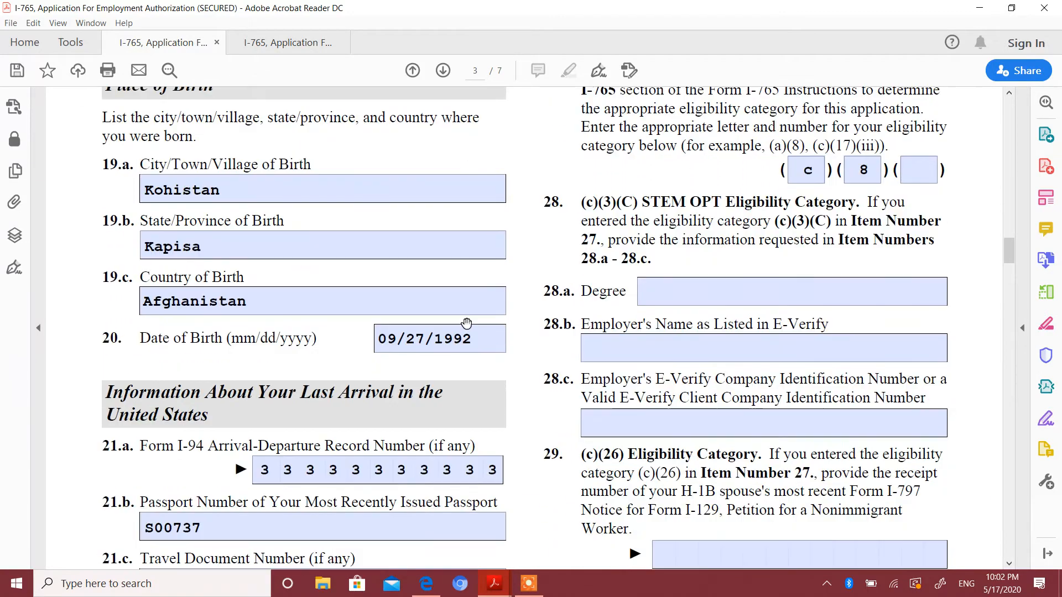
scroll(466, 323, "down", 2)
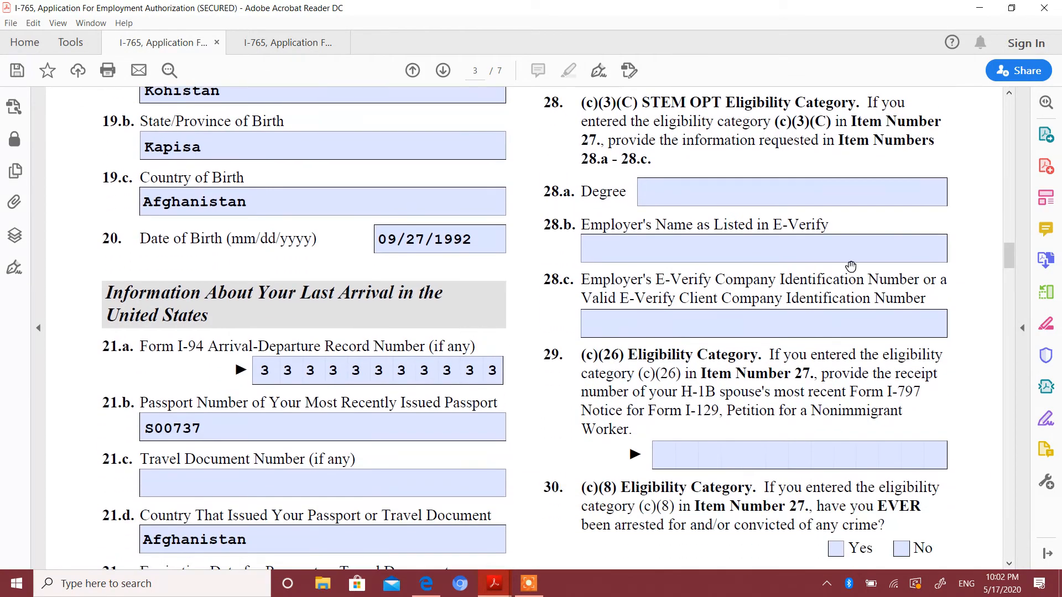
left_click(861, 255)
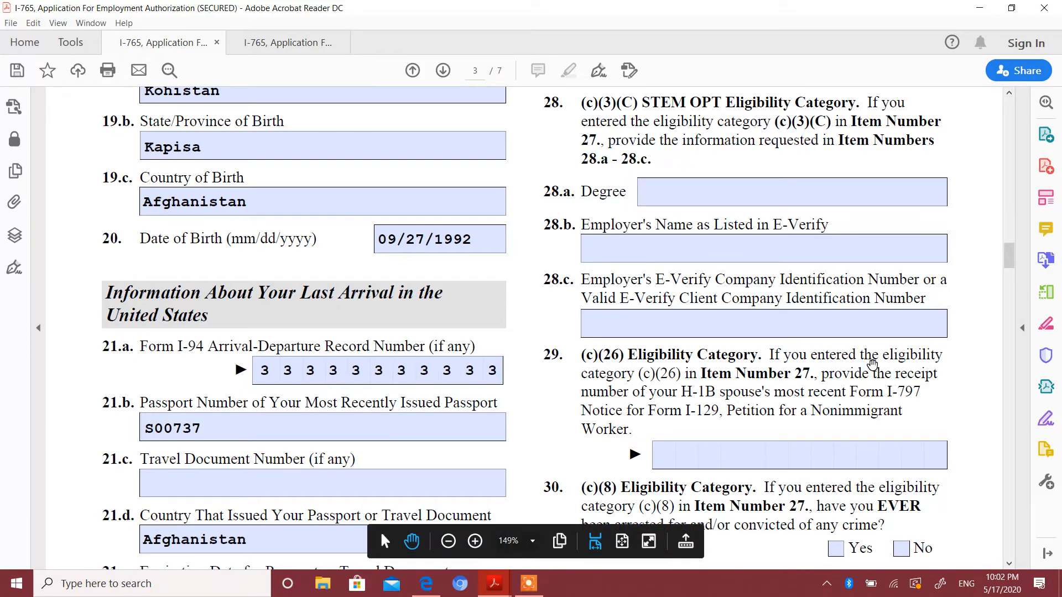
Answer No to Item 30, the arrest or conviction question for the (c)(8) eligibility category.
scroll(873, 365, "down", 5)
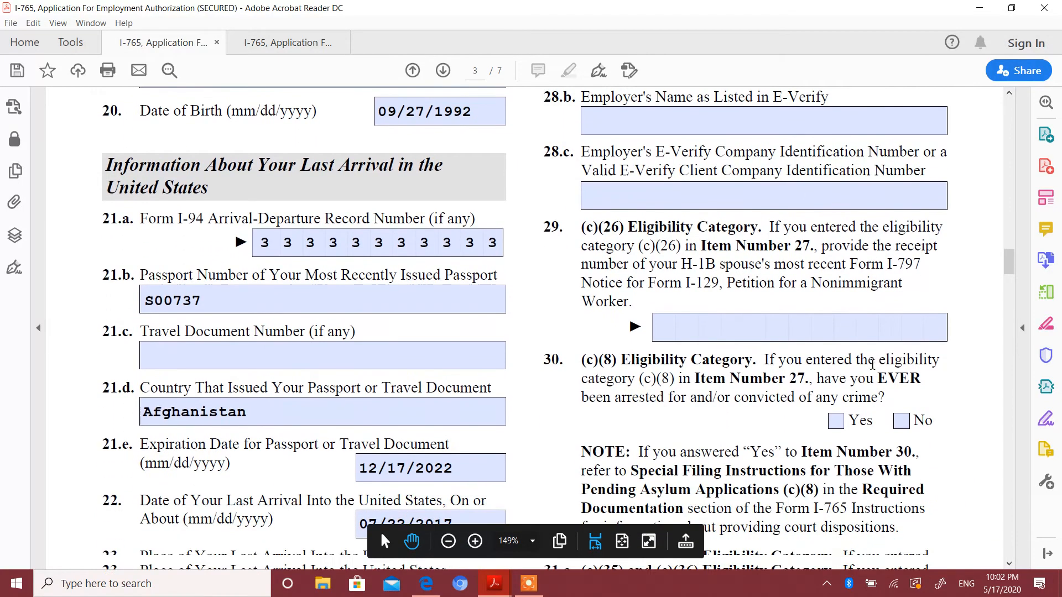
scroll(873, 365, "down", 2)
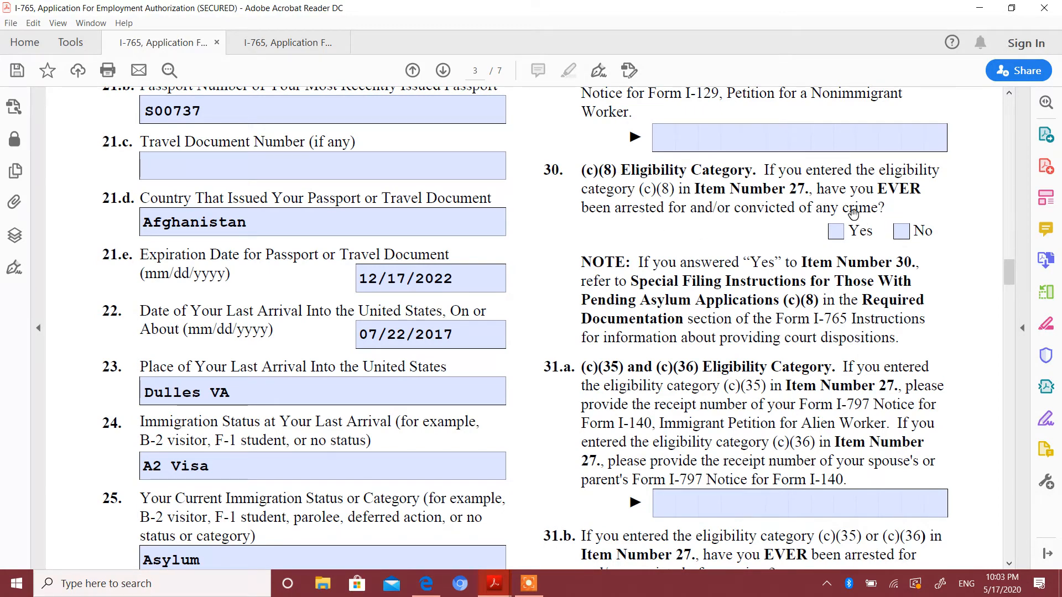
left_click(903, 234)
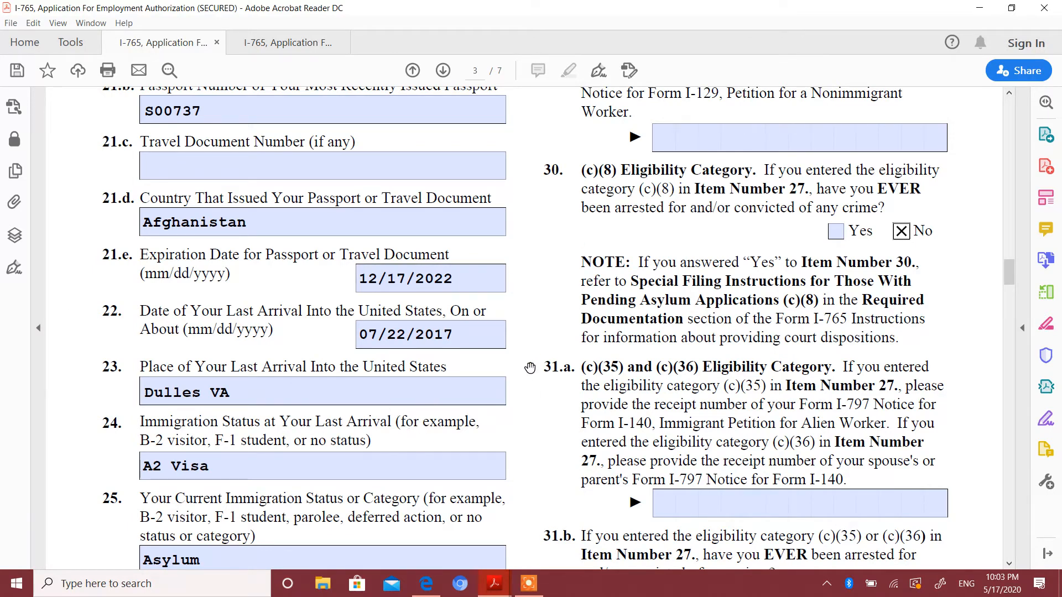
Review Items 31.a and 31.b at the end of page 3 and the Applicant's Statement choices in Part 3.
scroll(528, 351, "down", 5)
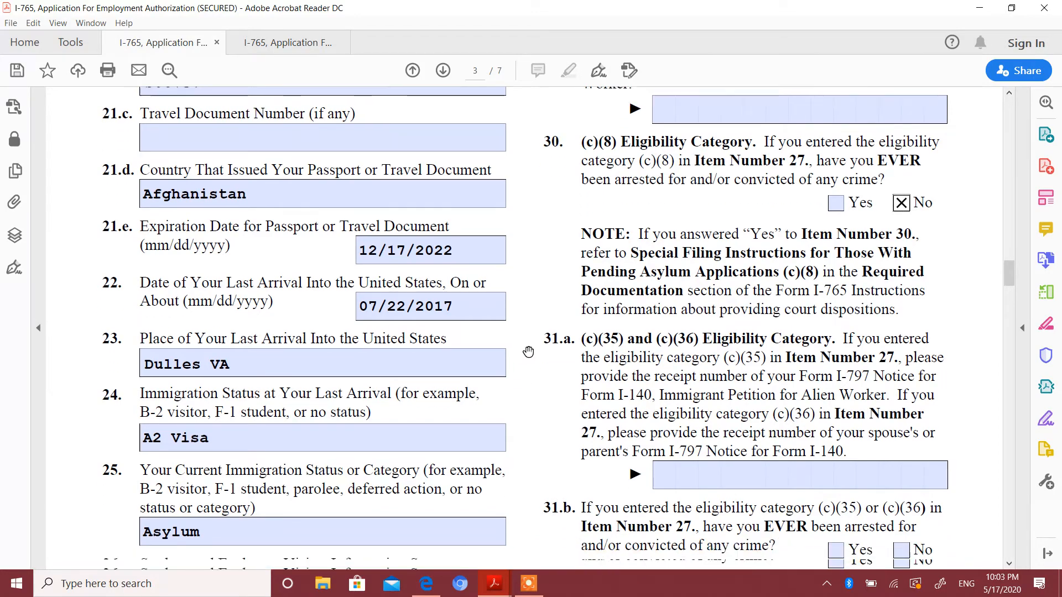
scroll(528, 351, "down", 1)
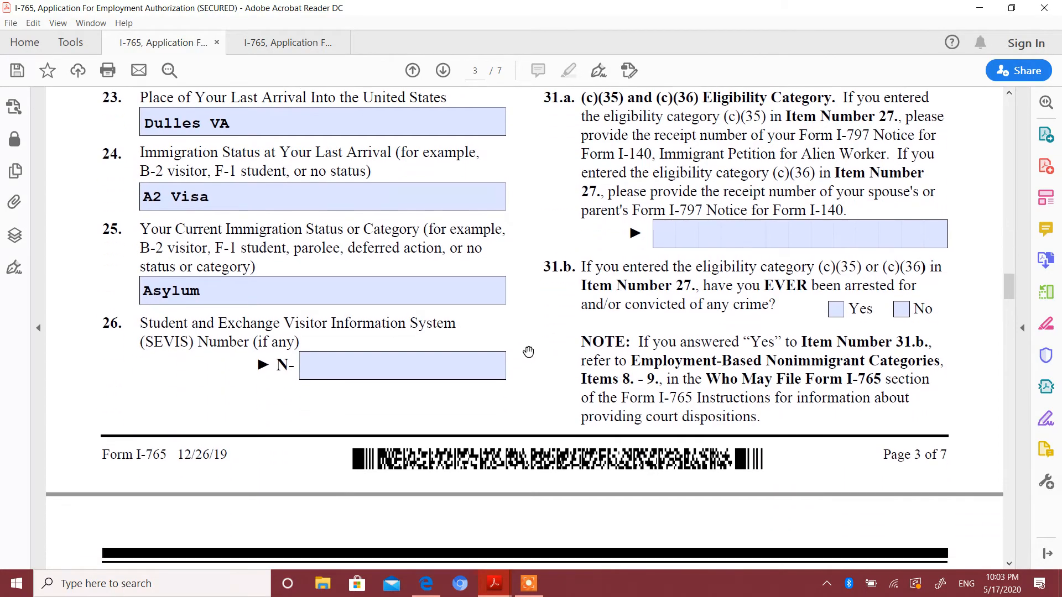
scroll(528, 352, "down", 3)
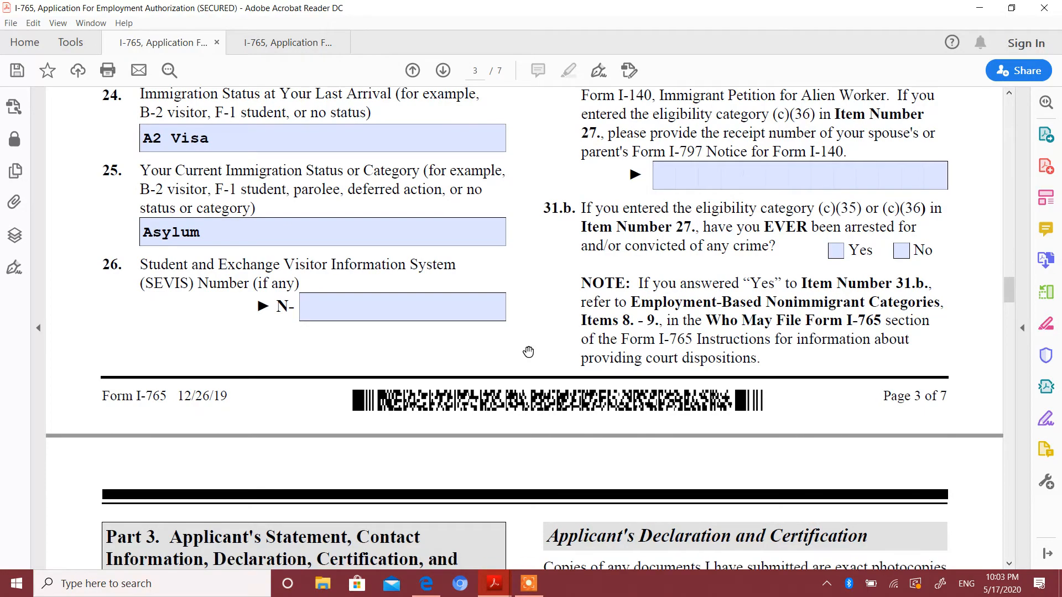
scroll(528, 352, "down", 2)
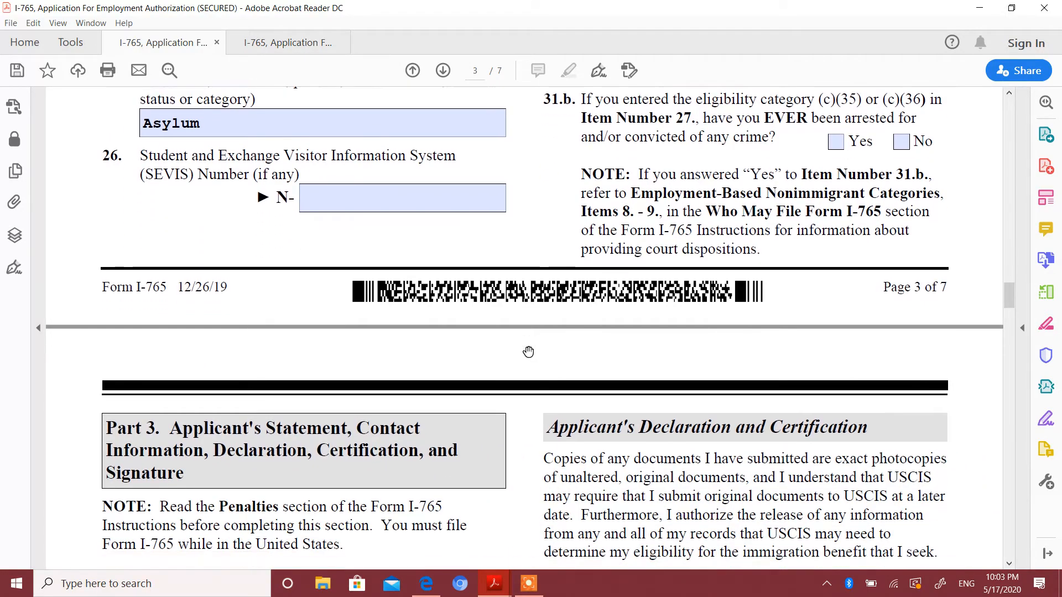
scroll(529, 352, "down", 5)
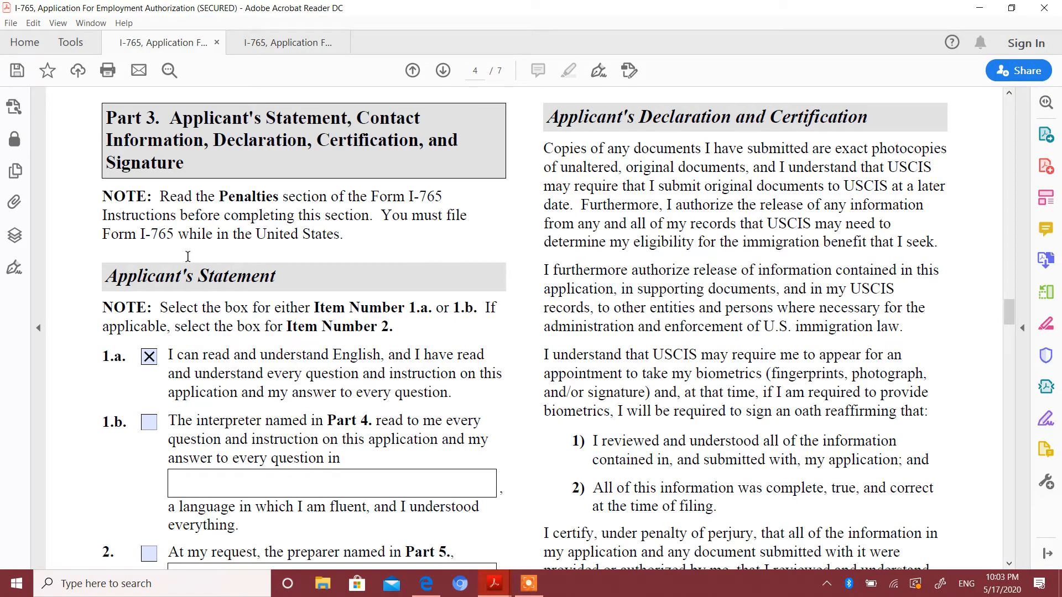
scroll(239, 207, "down", 3)
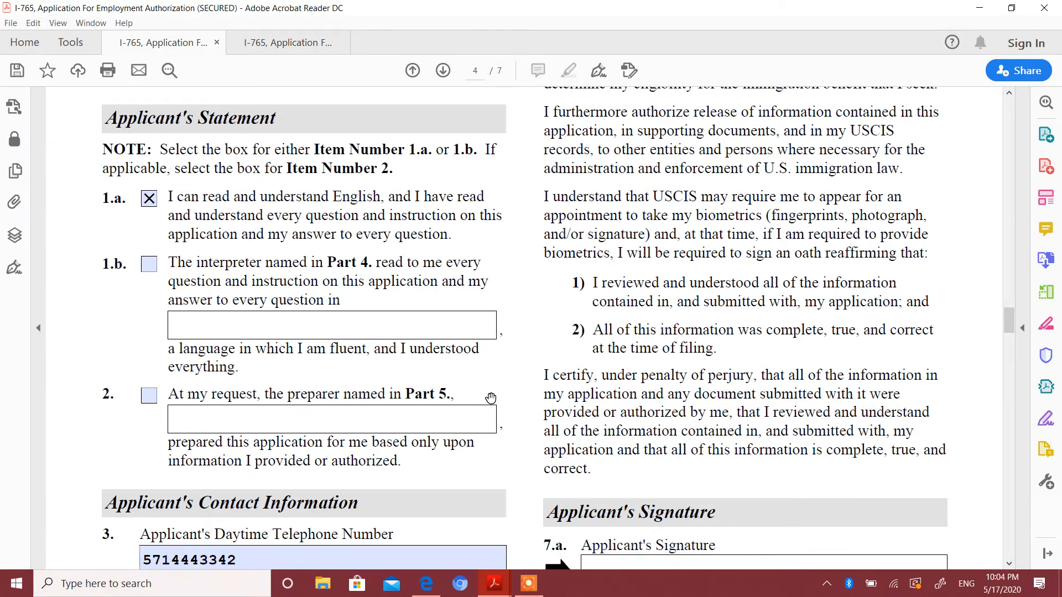
Examine the applicant's telephone and email fields, Items 3 to 5, and the signature and date fields, Items 7.a and 7.b, on page 4.
scroll(491, 399, "down", 7)
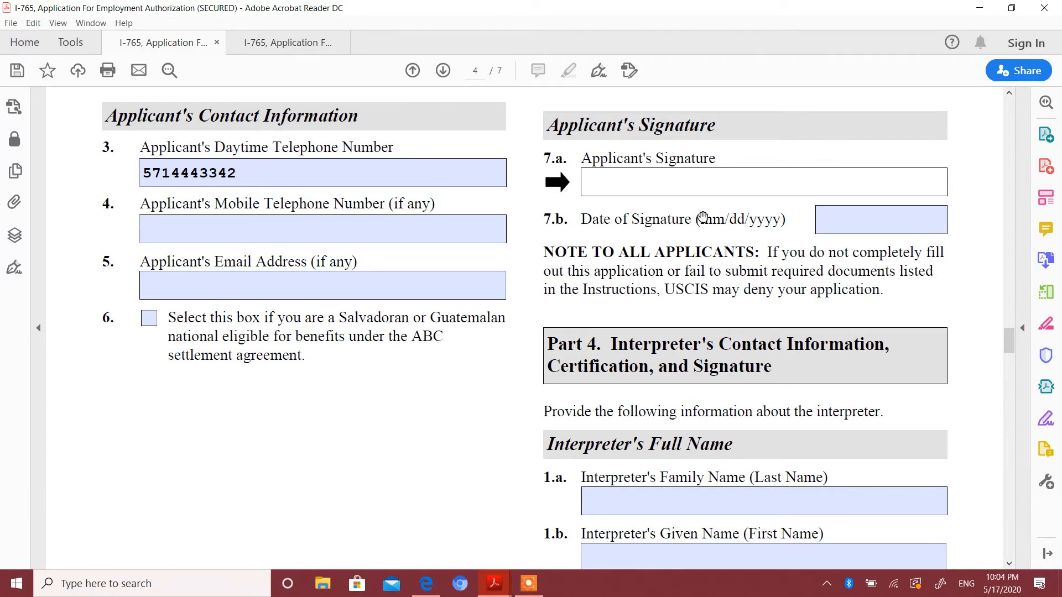
left_click(292, 170)
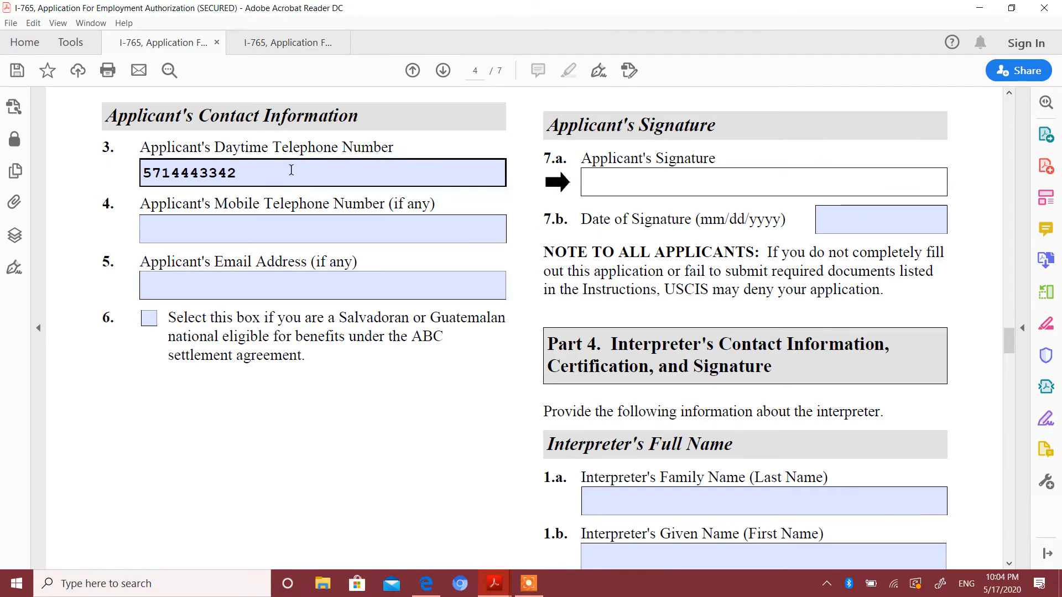
left_click(309, 234)
left_click(371, 260)
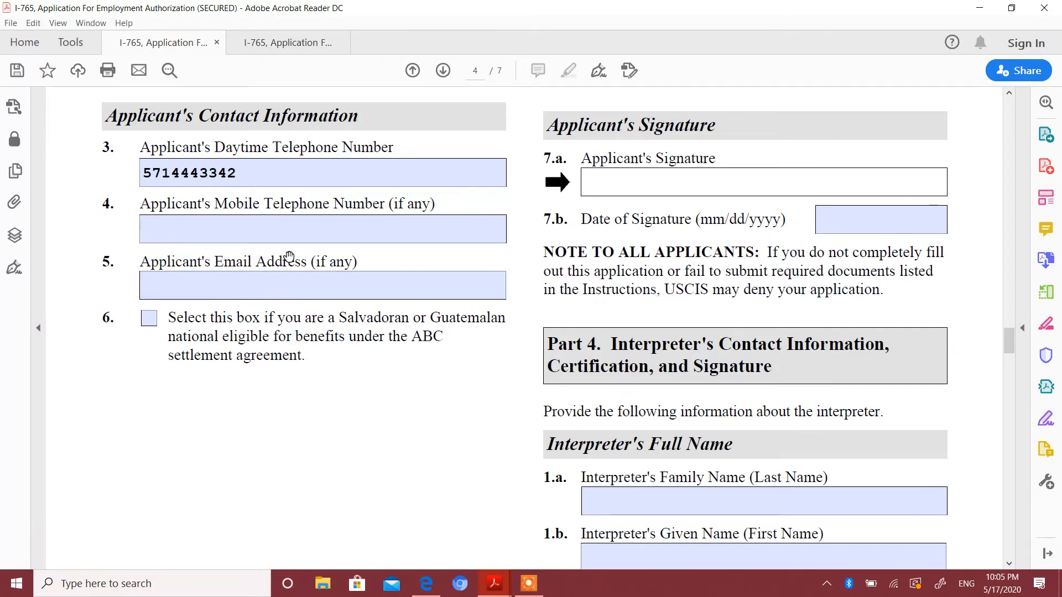
left_click(292, 292)
scroll(1010, 95, "up", 3)
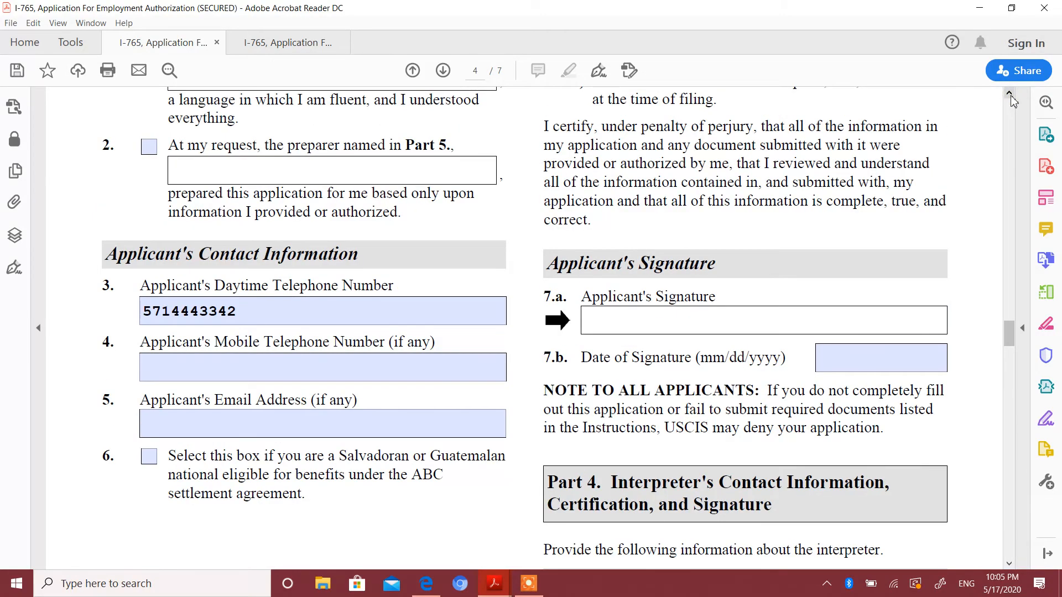
scroll(1011, 100, "up", 2)
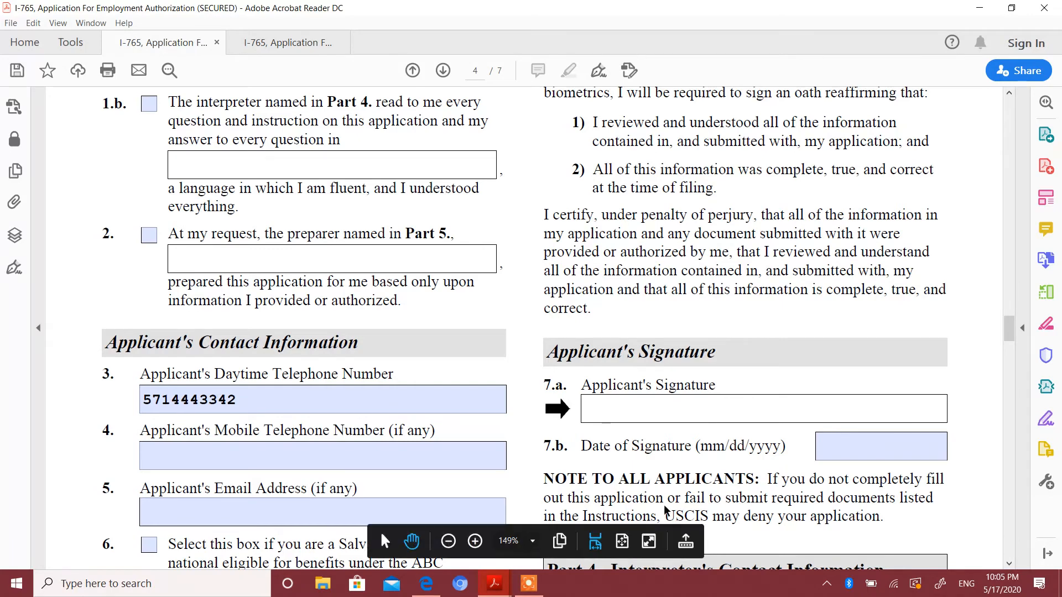
left_click(438, 406)
left_click(258, 420)
left_click(251, 405)
left_click(242, 432)
left_click(266, 510)
left_click(276, 455)
left_click(271, 473)
left_click(818, 447)
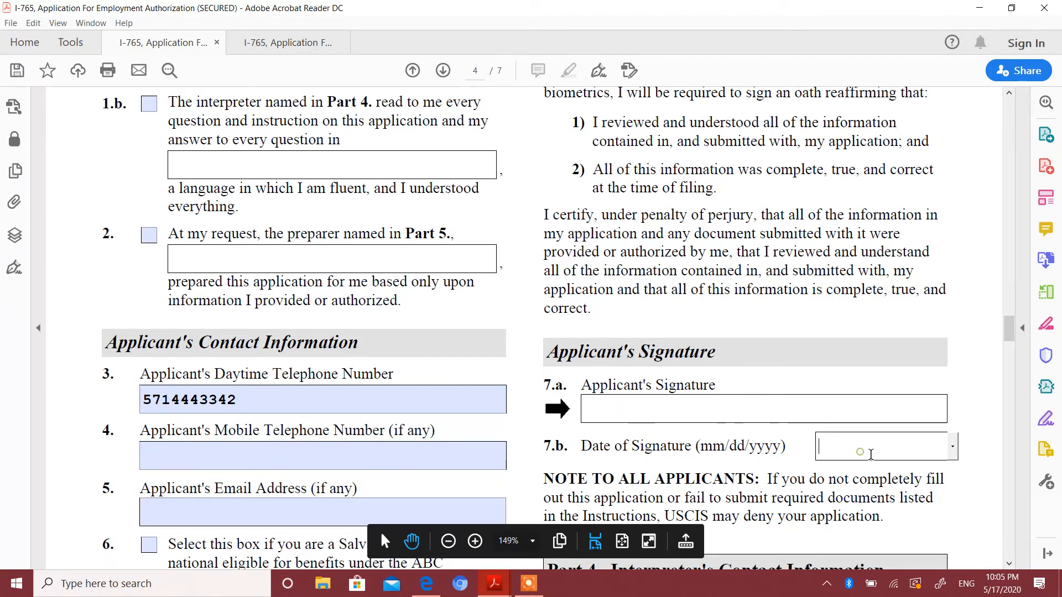
Review the interpreter's and preparer's sections, Parts 4 and 5, through the interpreter's certification and signature on page 5.
left_click(1009, 564)
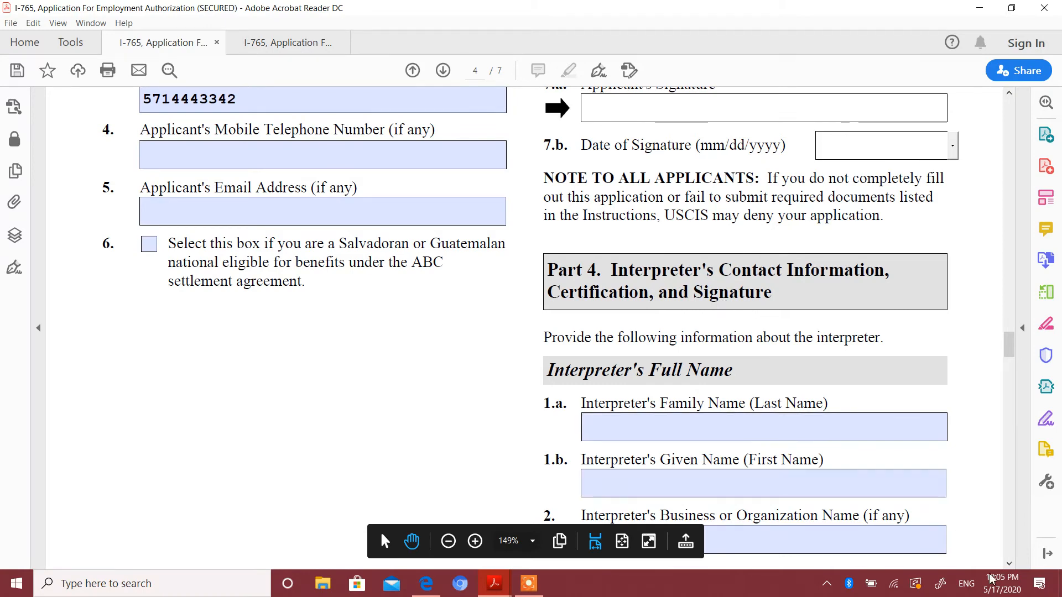
left_click(1009, 564)
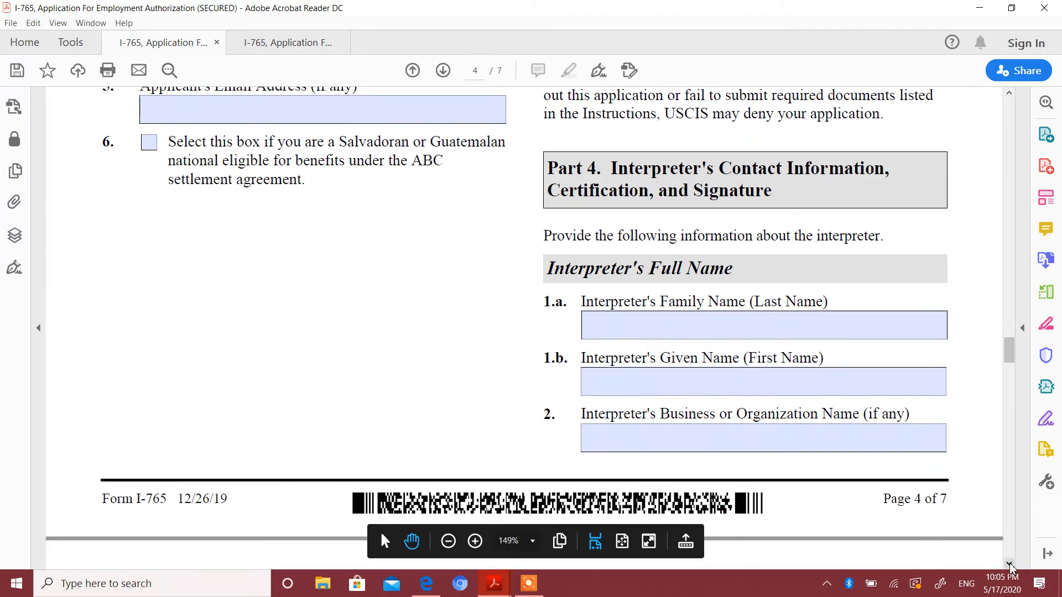
left_click(1009, 564)
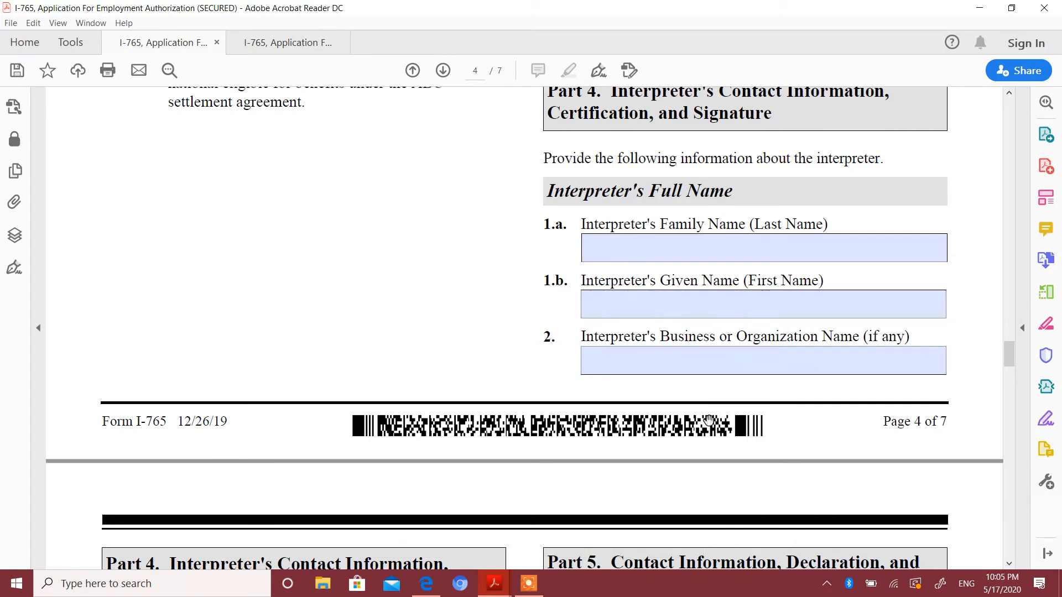
left_click(1008, 569)
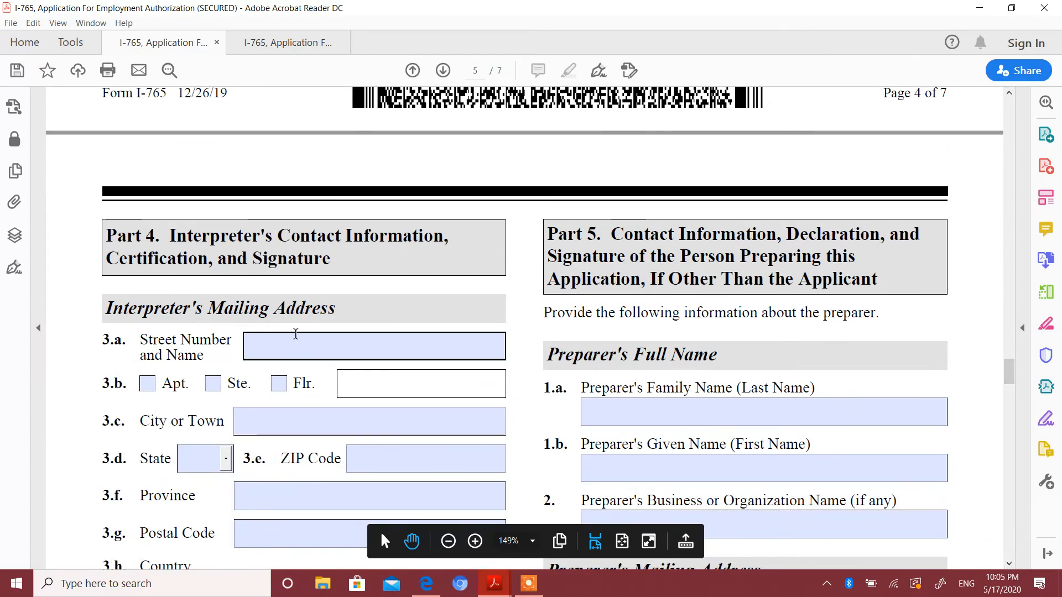
left_click(1009, 564)
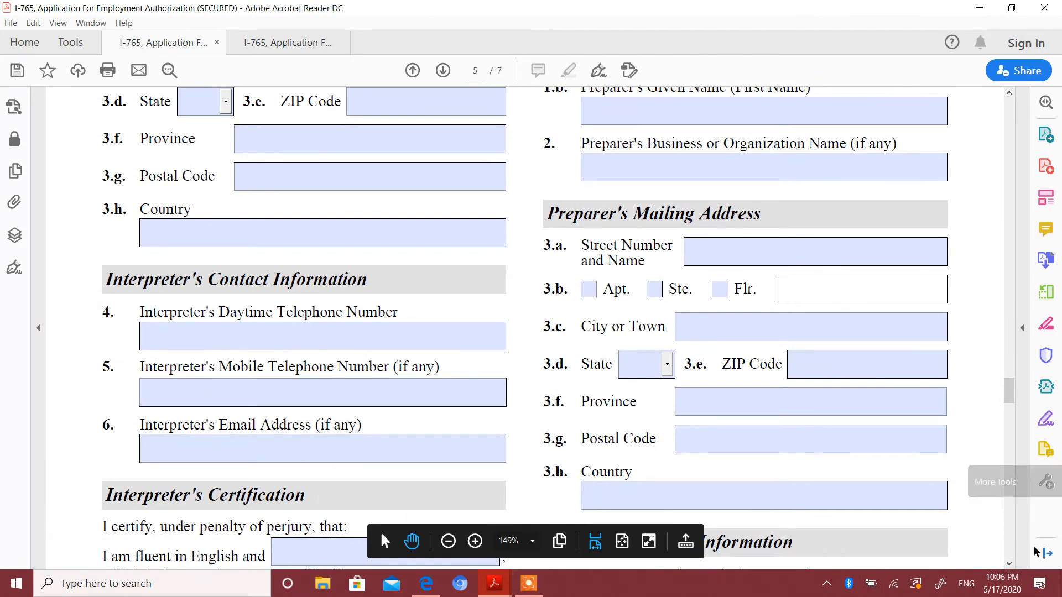
left_click(1007, 566)
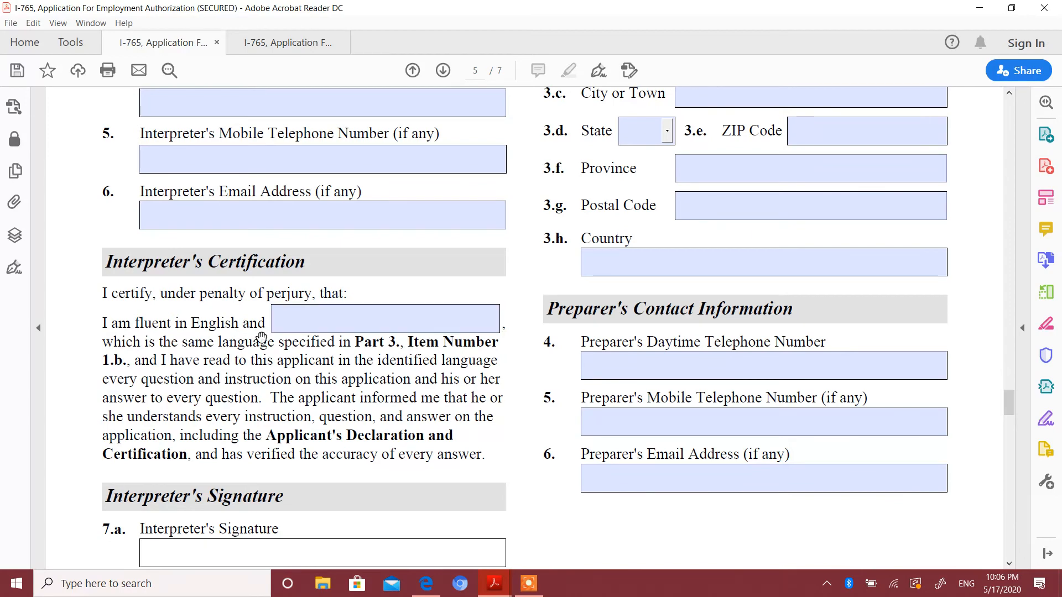
left_click(311, 329)
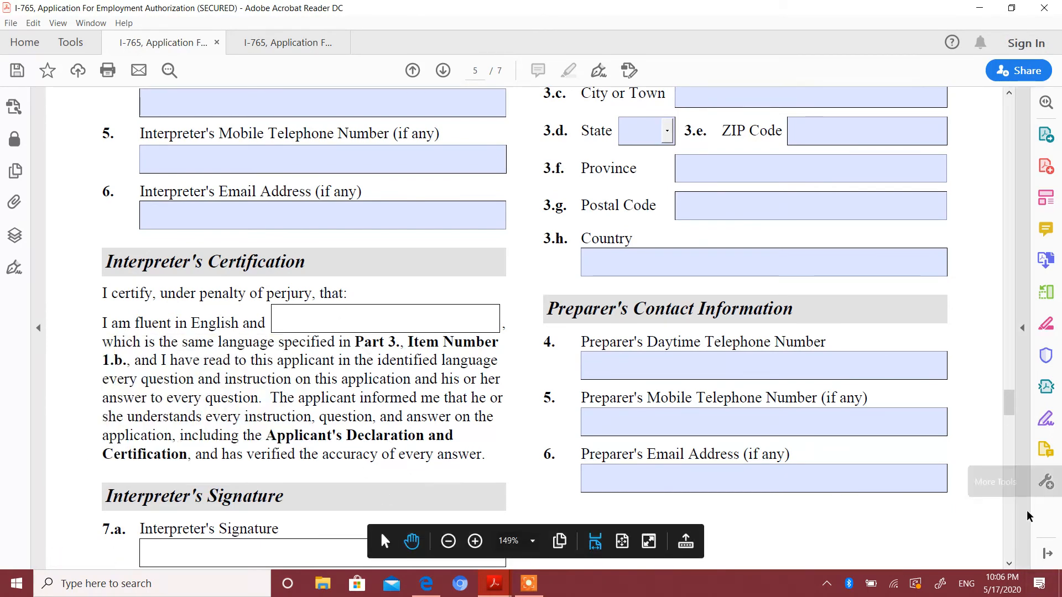
left_click(1009, 565)
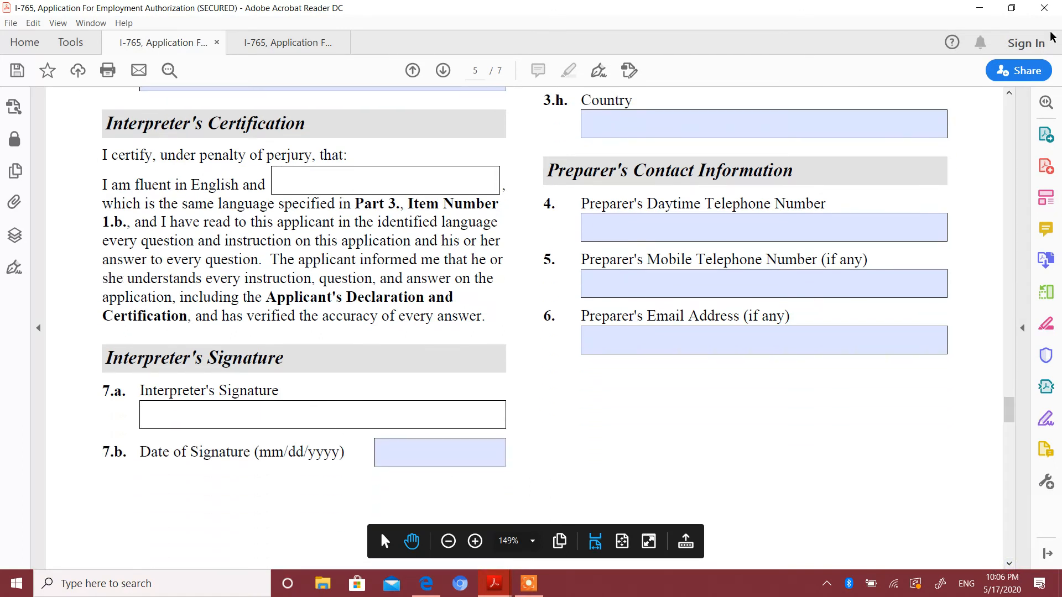
Review Part 5 on page 5, covering the preparer's full name, mailing address, and contact information in Items 1.a to 6.
left_click(1010, 95)
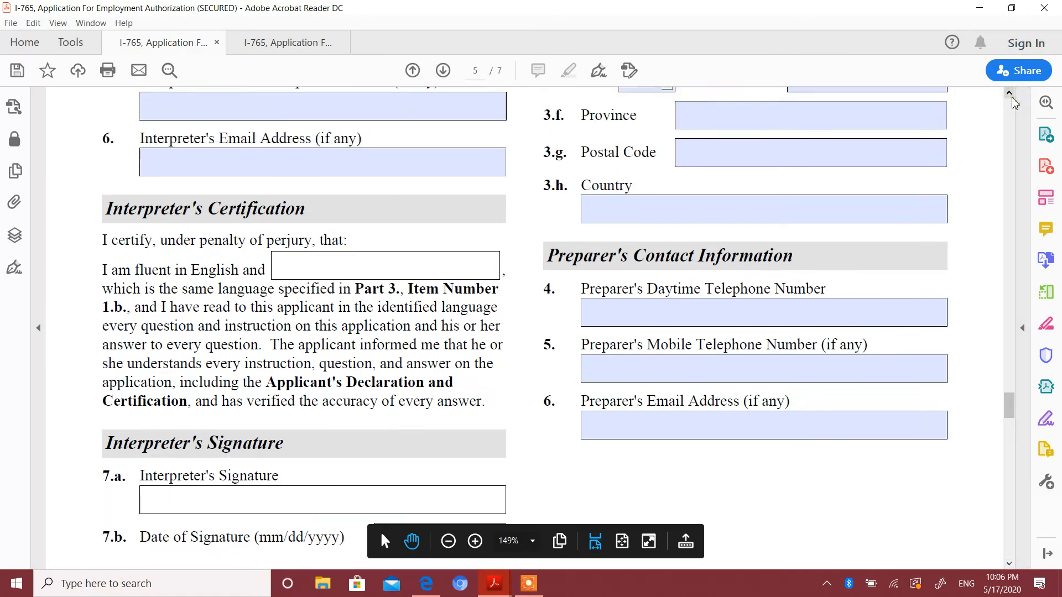
left_click(1010, 94)
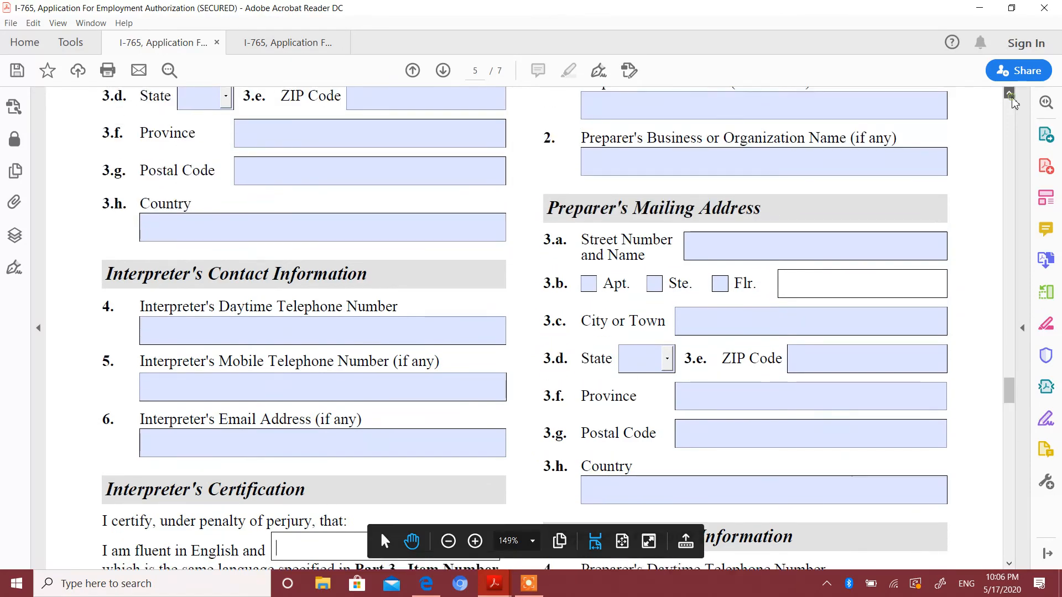
left_click(1010, 94)
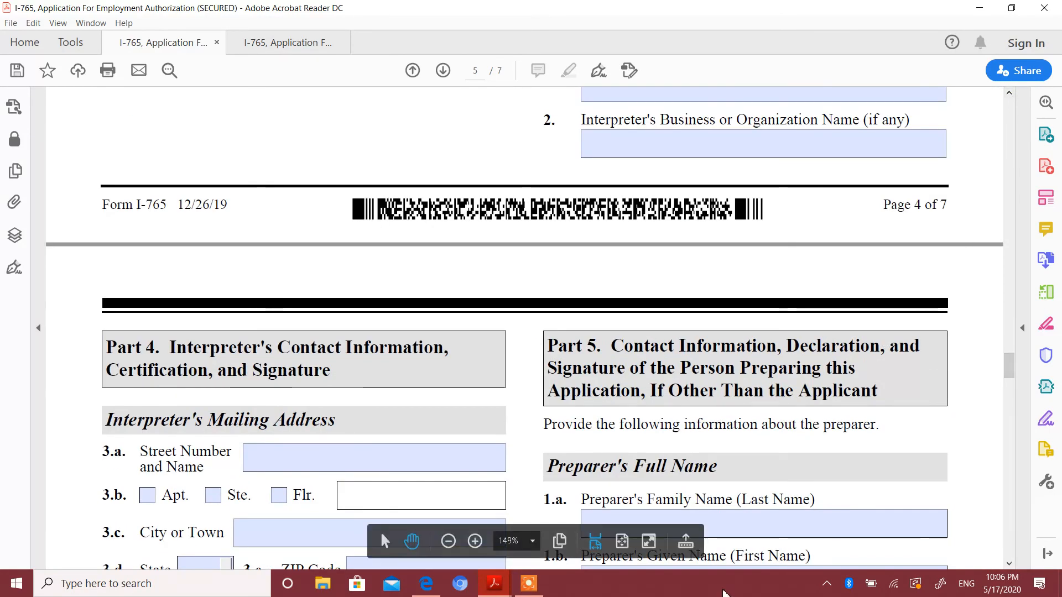
left_click(1012, 564)
left_click(1012, 564)
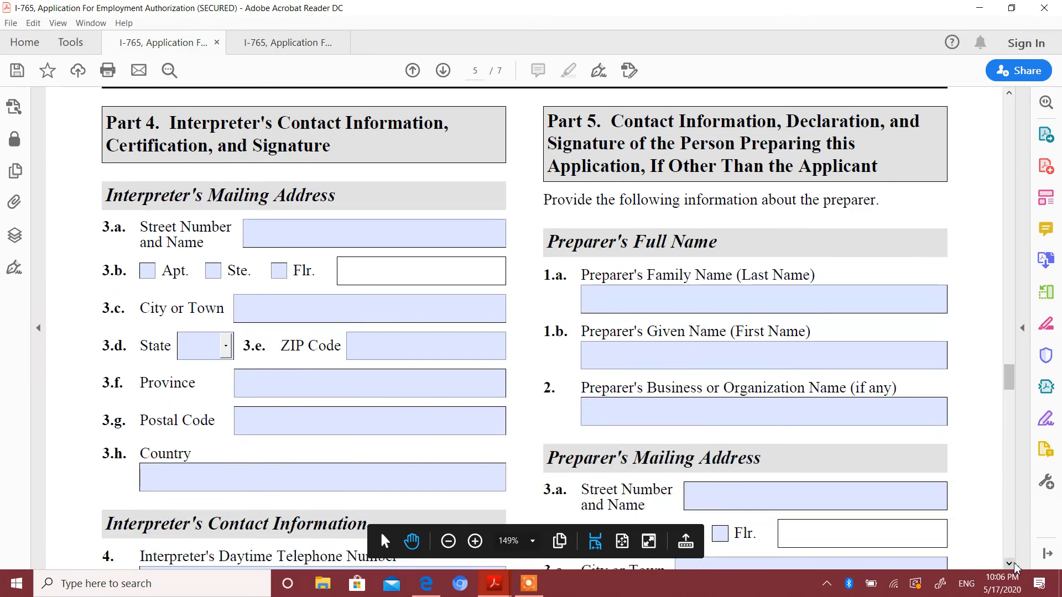
left_click(1013, 564)
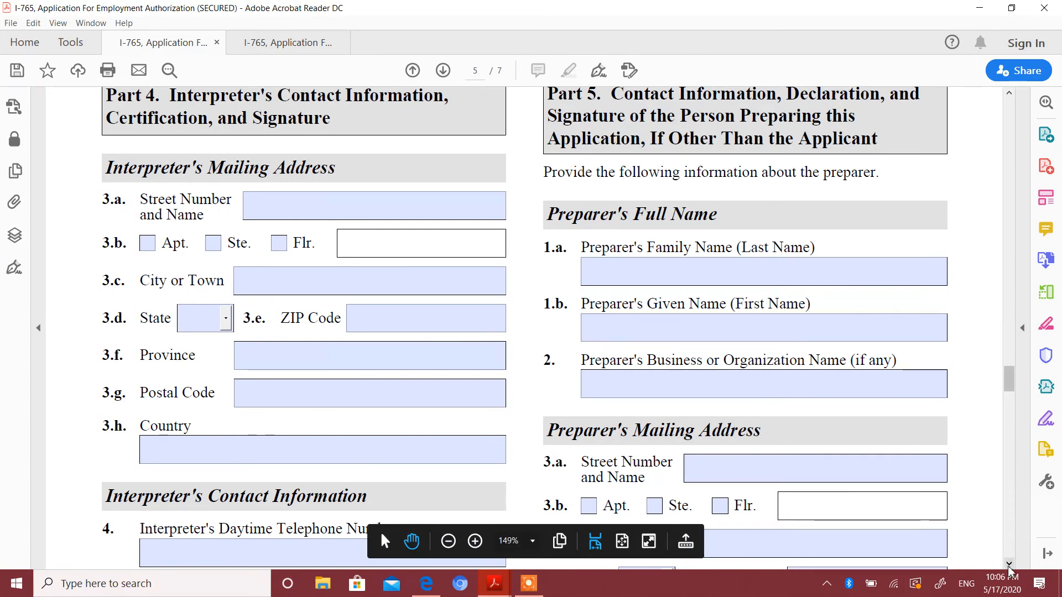
scroll(1010, 570, "down", 5)
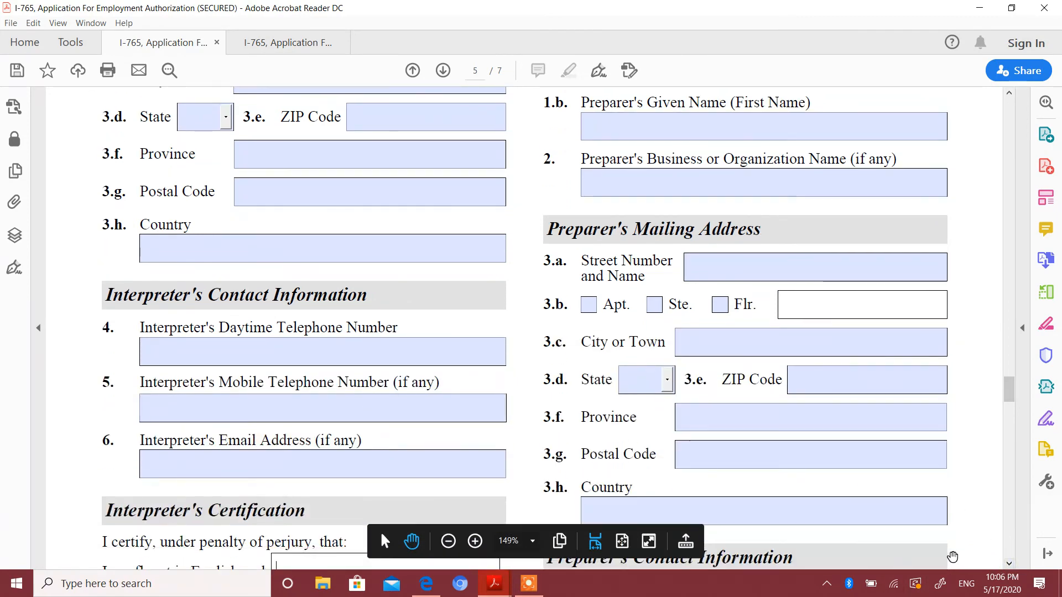
scroll(1008, 566, "down", 3)
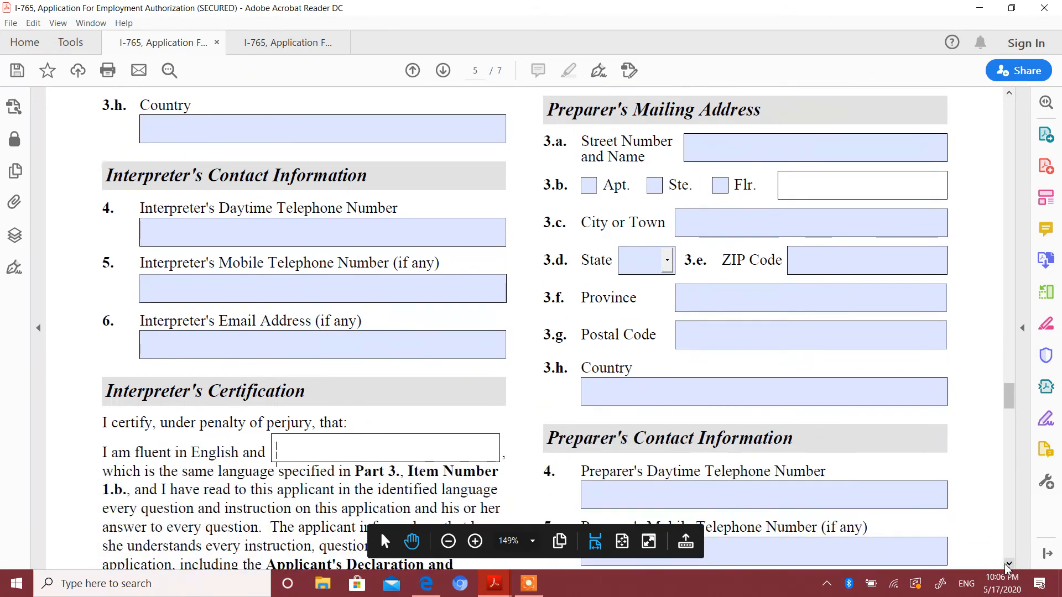
scroll(1008, 567, "down", 4)
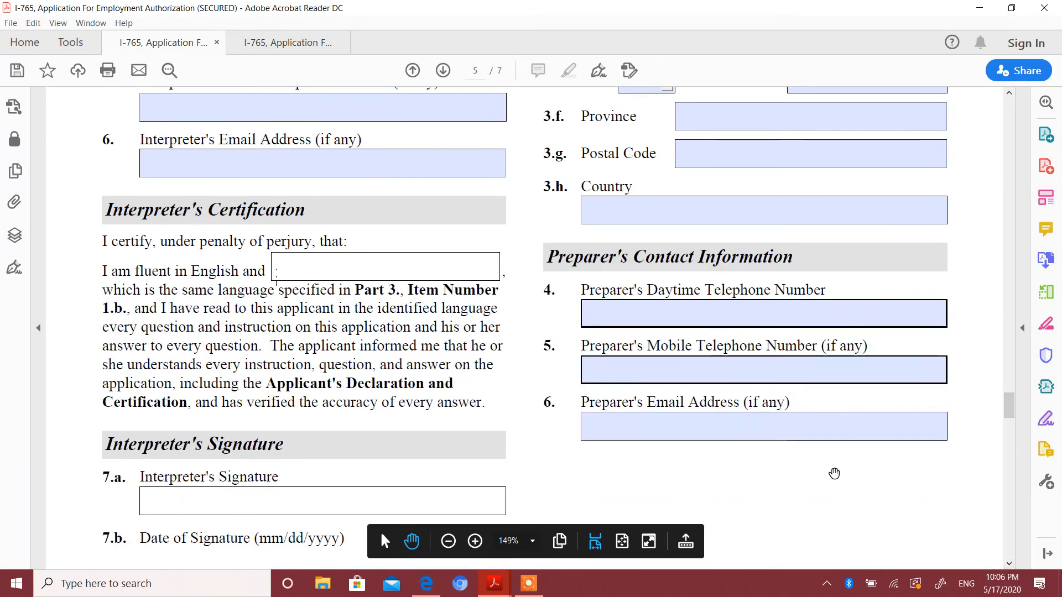
left_click(1009, 564)
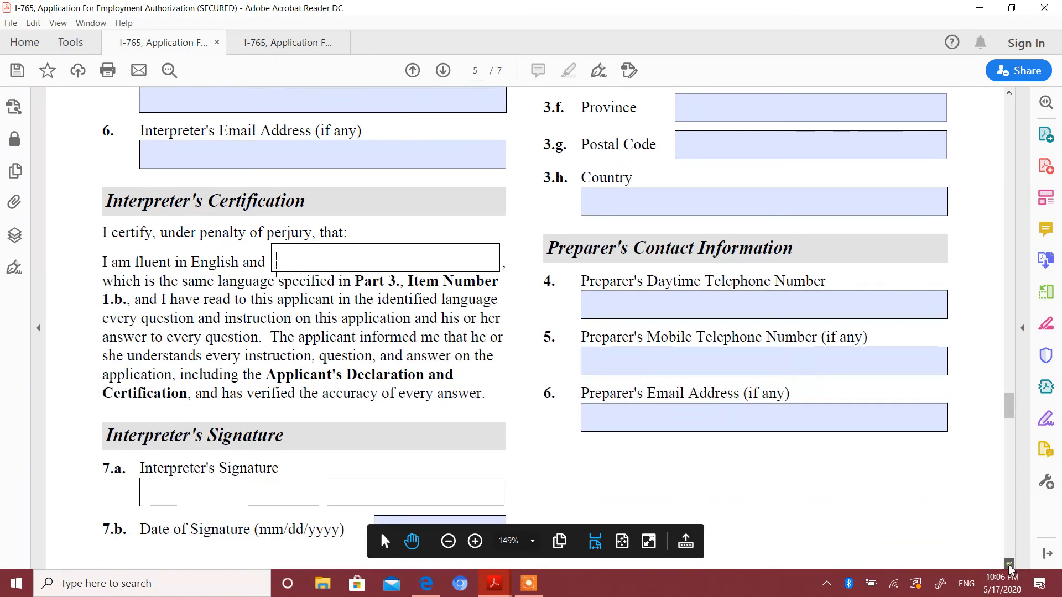
Examine the Preparer's Statement, Items 7.a and 7.b, and the preparer's certification and signature, Items 8.a and 8.b, on page 6.
scroll(1008, 564, "down", 7)
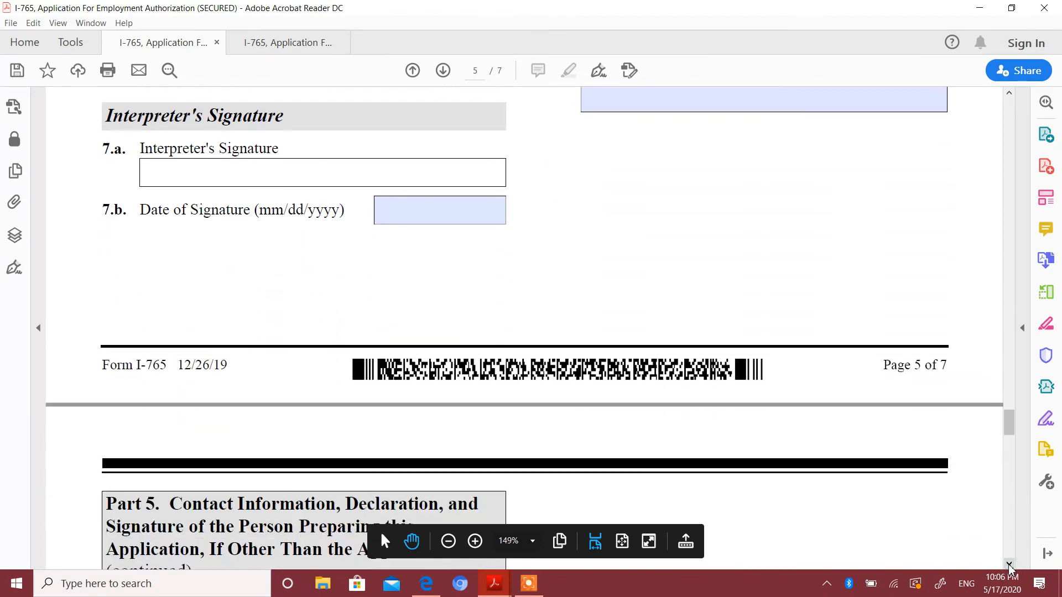
scroll(1009, 564, "down", 6)
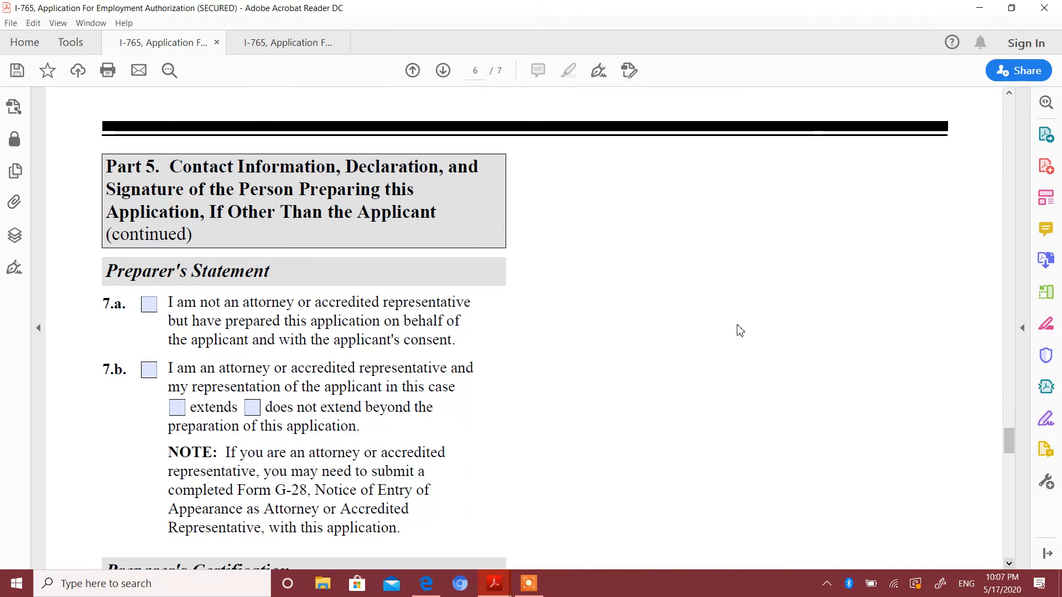
scroll(910, 410, "down", 5)
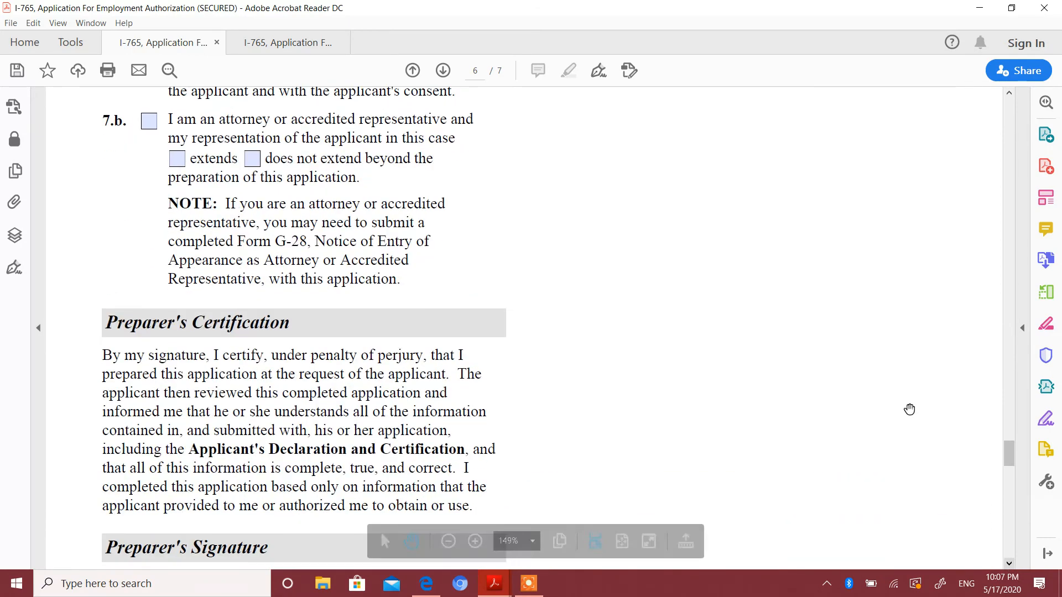
left_click(1010, 94)
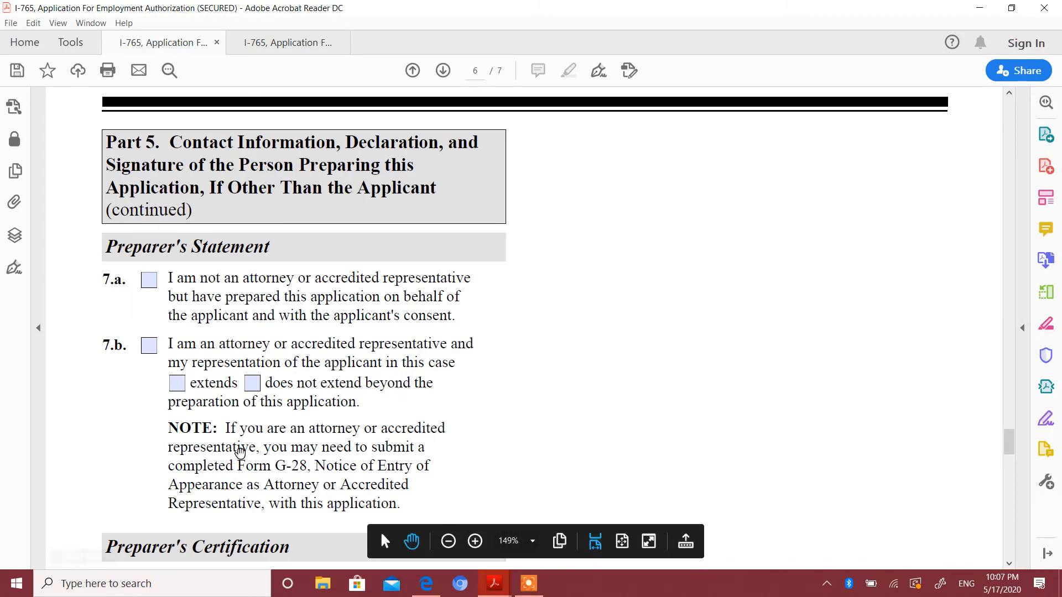
left_click(1009, 564)
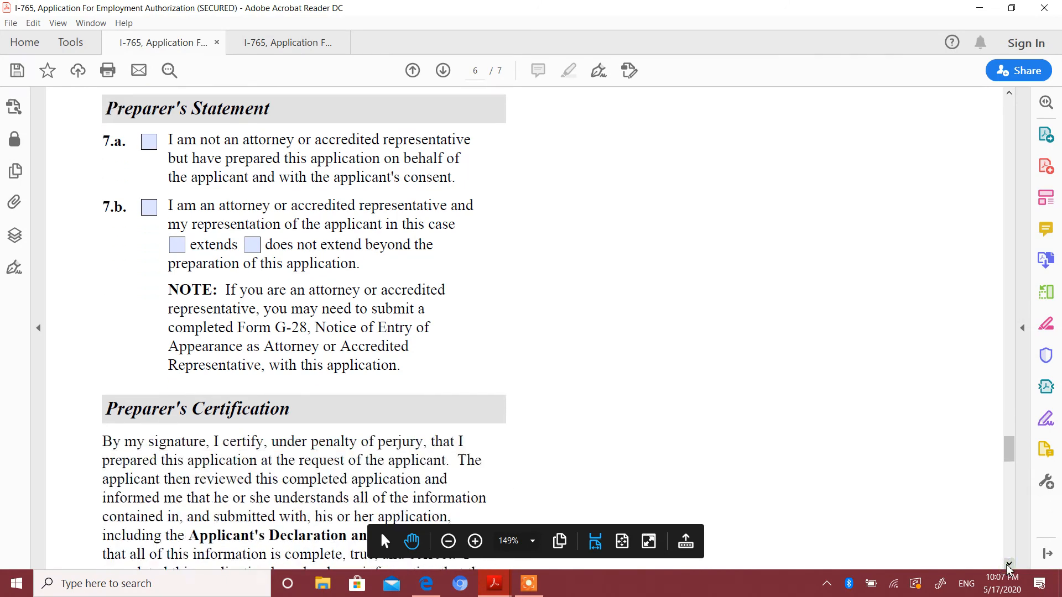
left_click(1008, 564)
left_click(1008, 565)
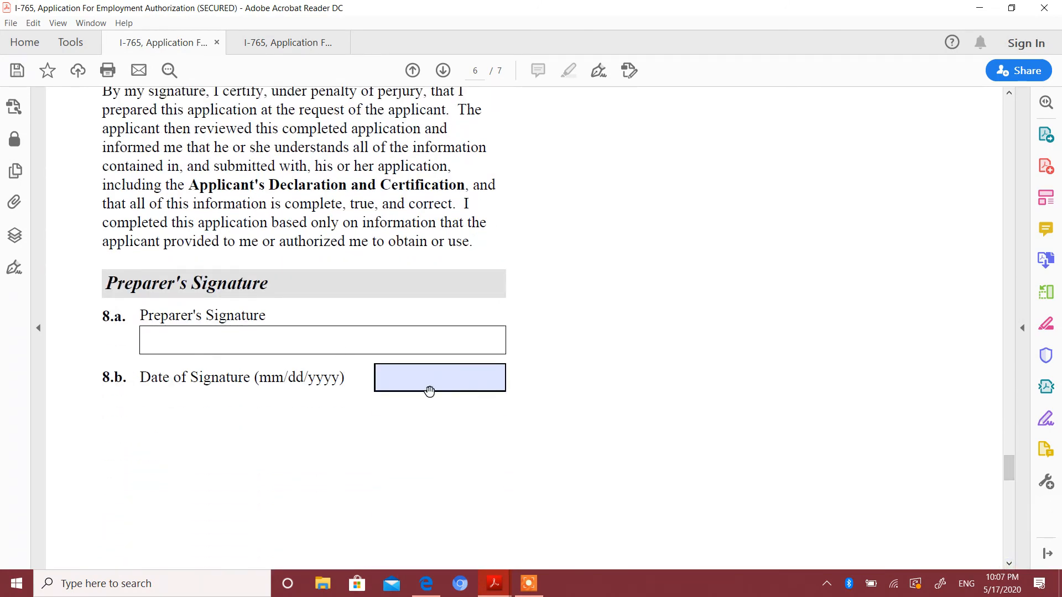
Review Part 6, Additional Information, on page 7, from the applicant's name and A-Number through the extra-space Items 3 to 7.
left_click(1009, 565)
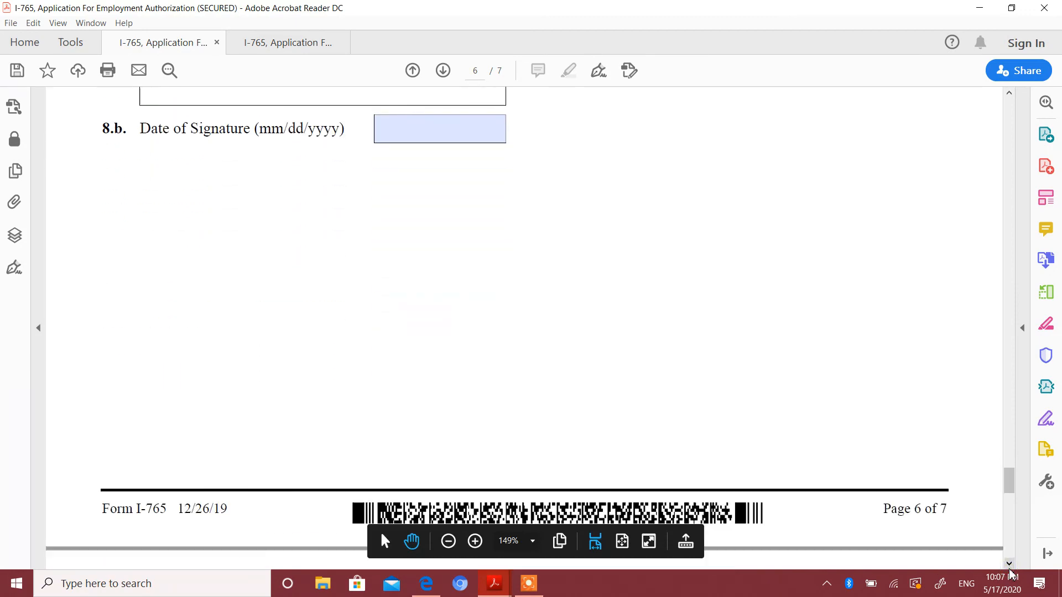
left_click(1009, 565)
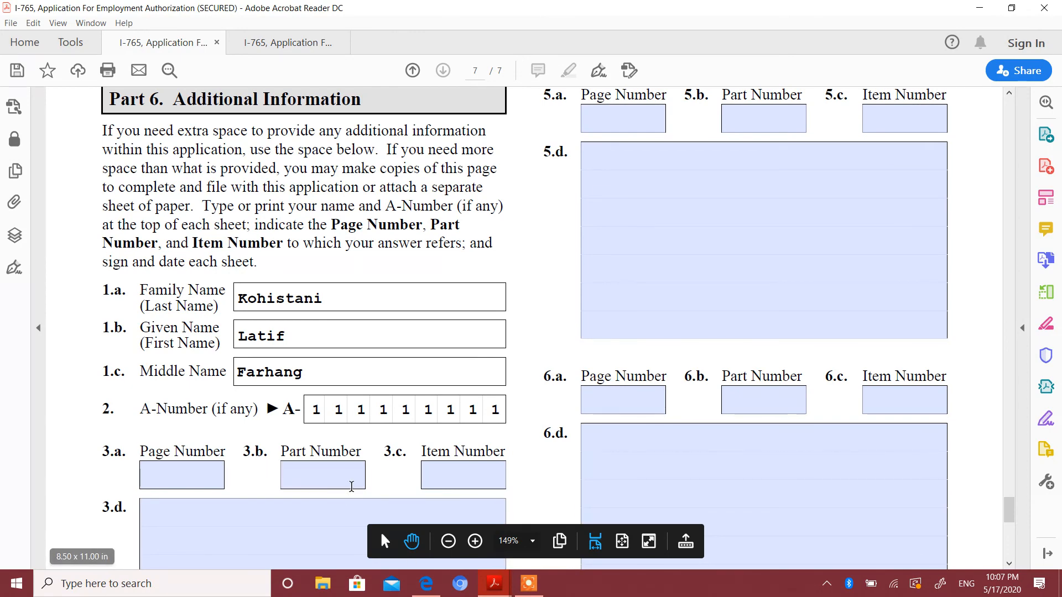
left_click(1010, 564)
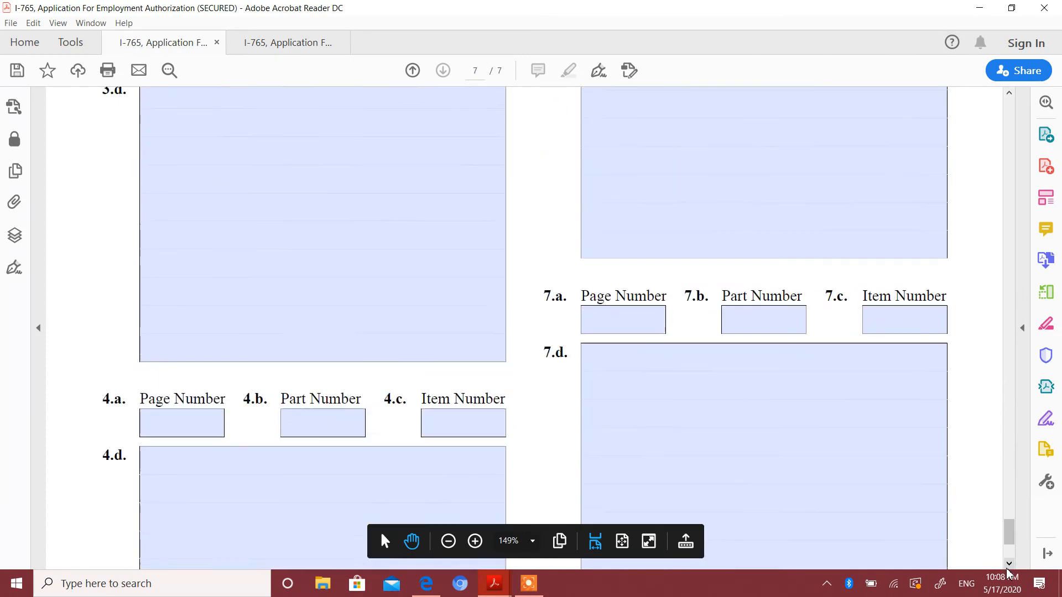
left_click_drag(1007, 569, 1007, 570)
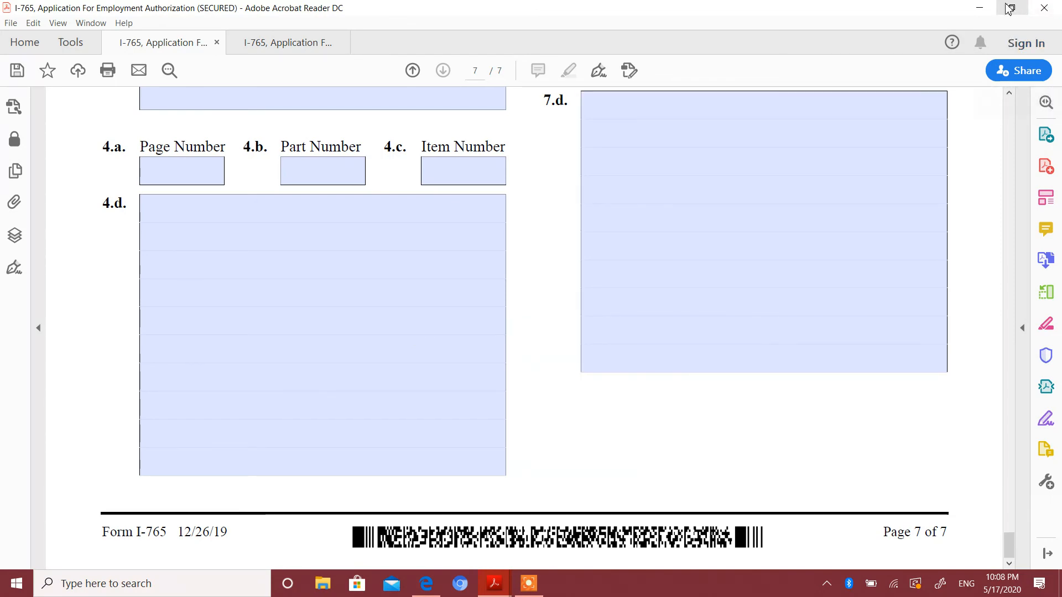
Minimize the Form I-765 PDF to return to the USCIS I-765 web page.
left_click(980, 8)
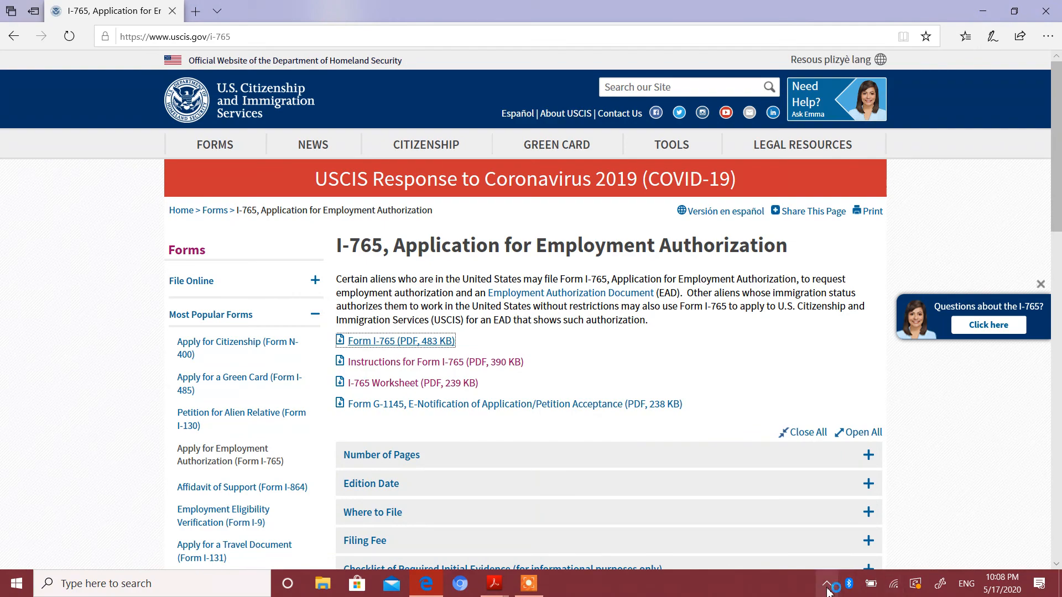
left_click(529, 584)
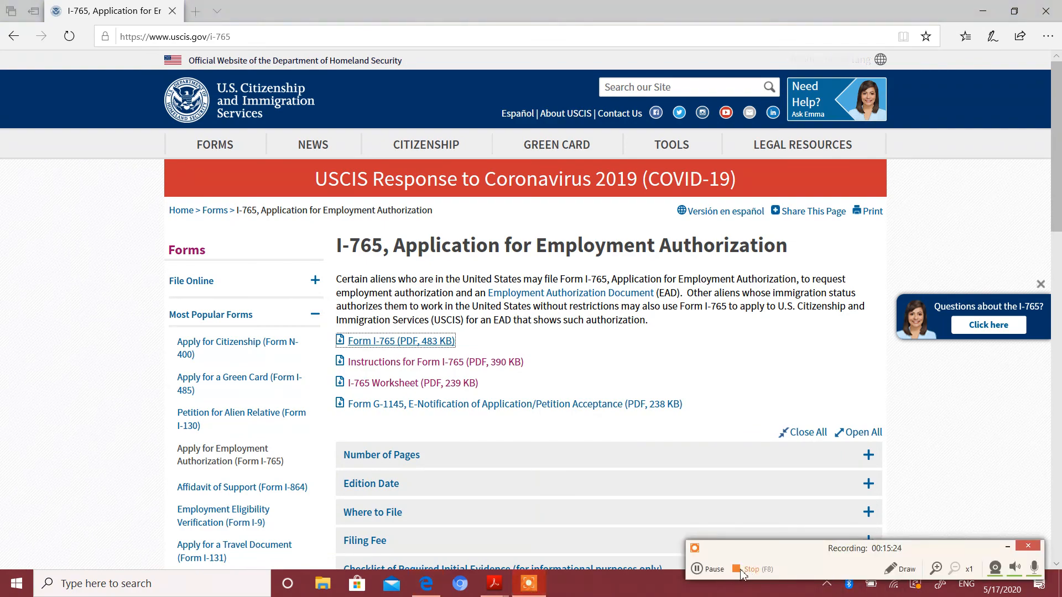